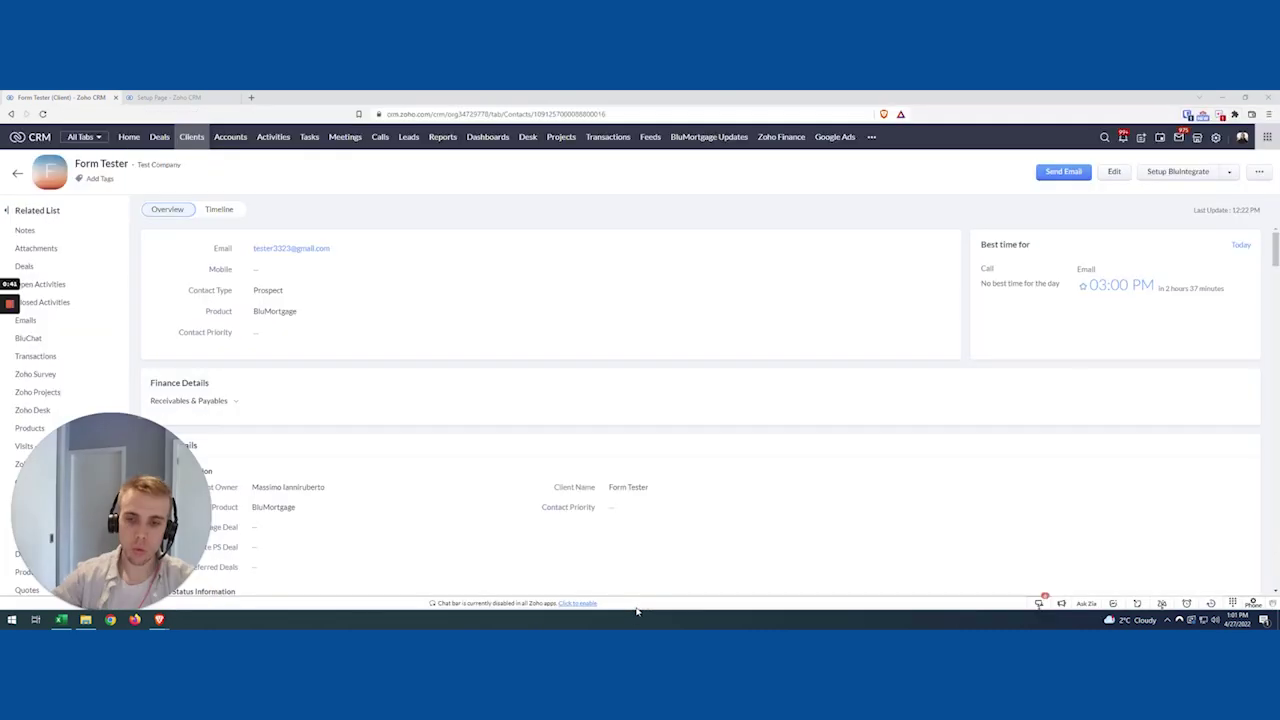
Show the Form Tester record's Network value, Fitness, then go to the Test Clients list.
{"action": "left_click_drag", "start_coordinate": [111, 606], "coordinate": [603, 296]}
{"action": "left_click", "coordinate": [584, 300]}
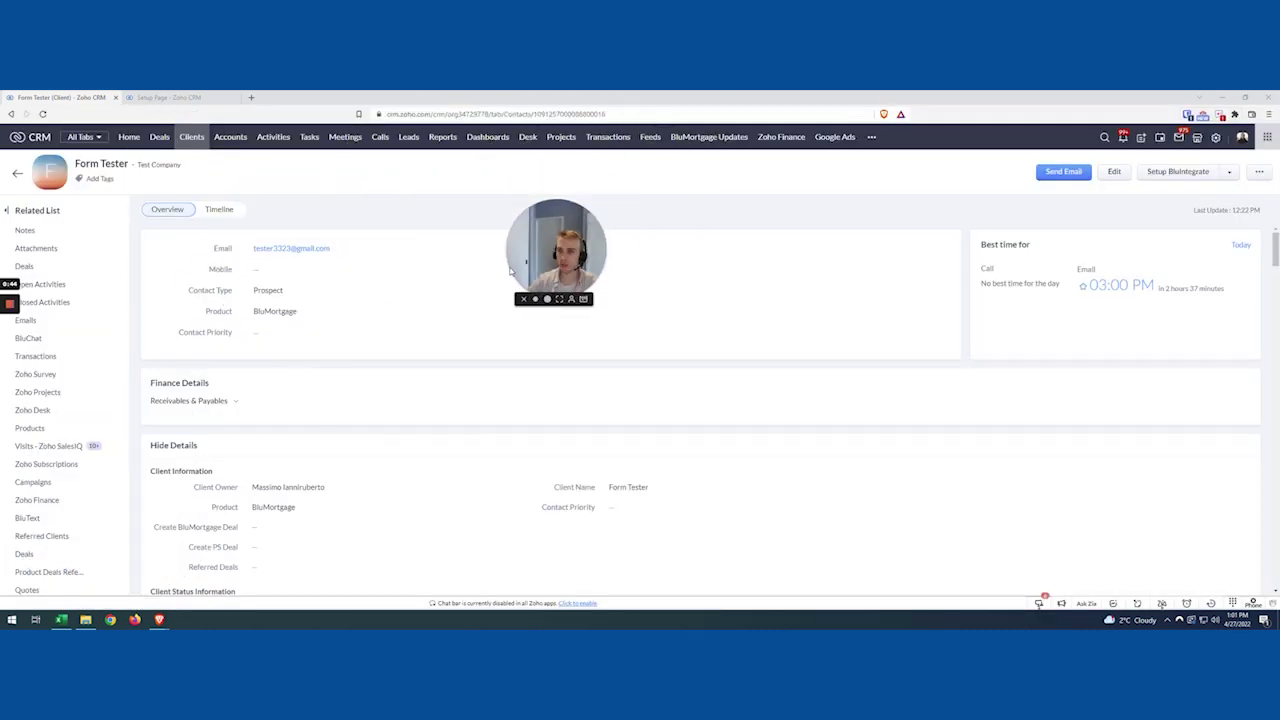
{"action": "scroll", "coordinate": [482, 363], "scroll_direction": "down", "scroll_amount": 3}
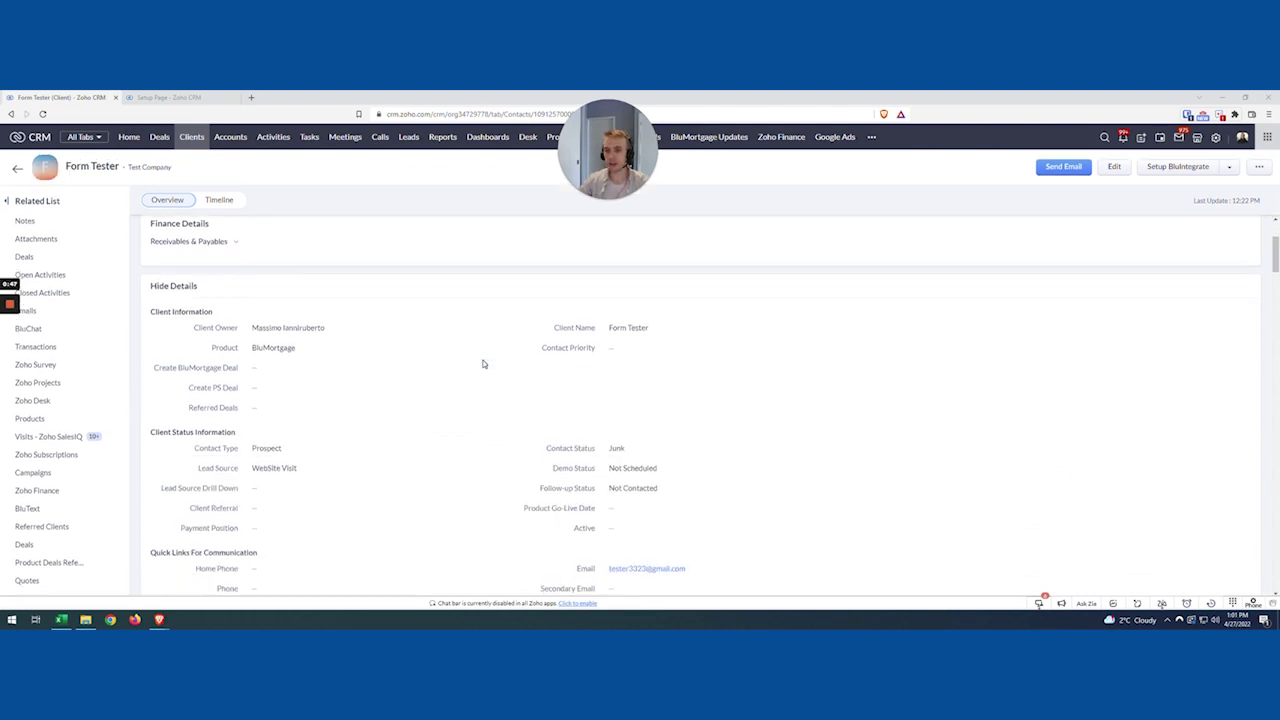
{"action": "scroll", "coordinate": [482, 363], "scroll_direction": "up", "scroll_amount": 3}
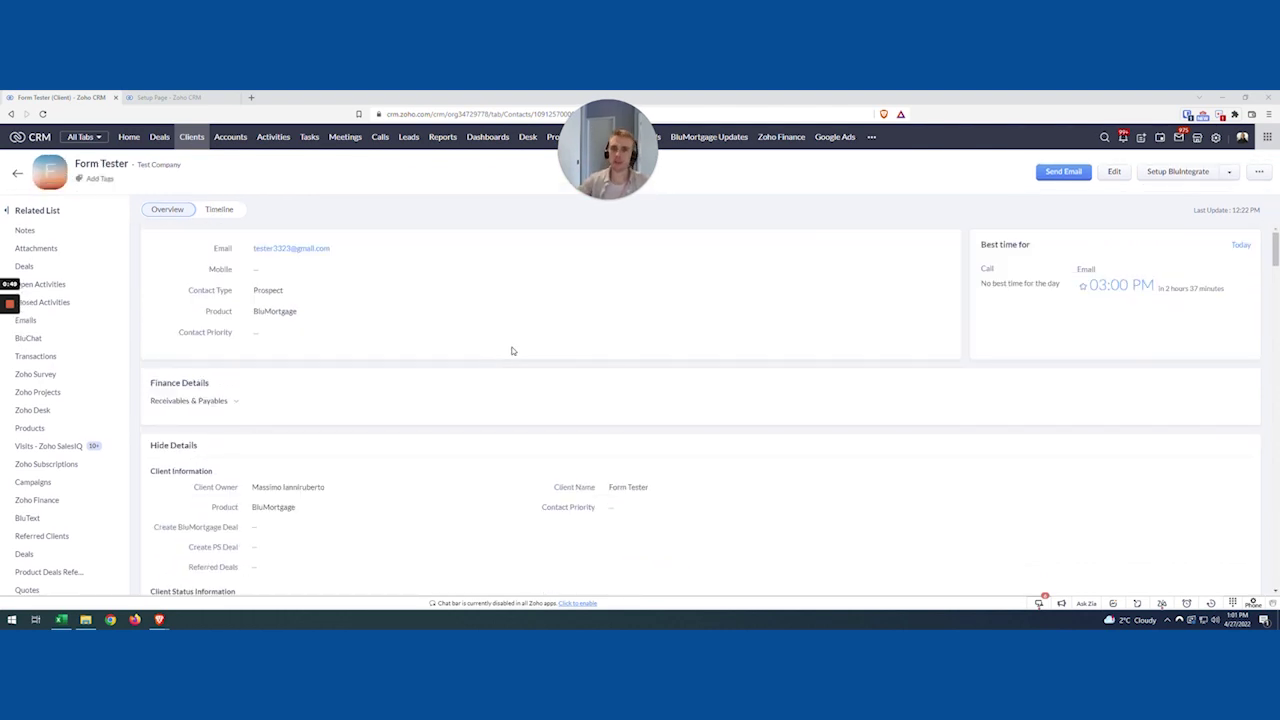
{"action": "scroll", "coordinate": [537, 354], "scroll_direction": "down", "scroll_amount": 5}
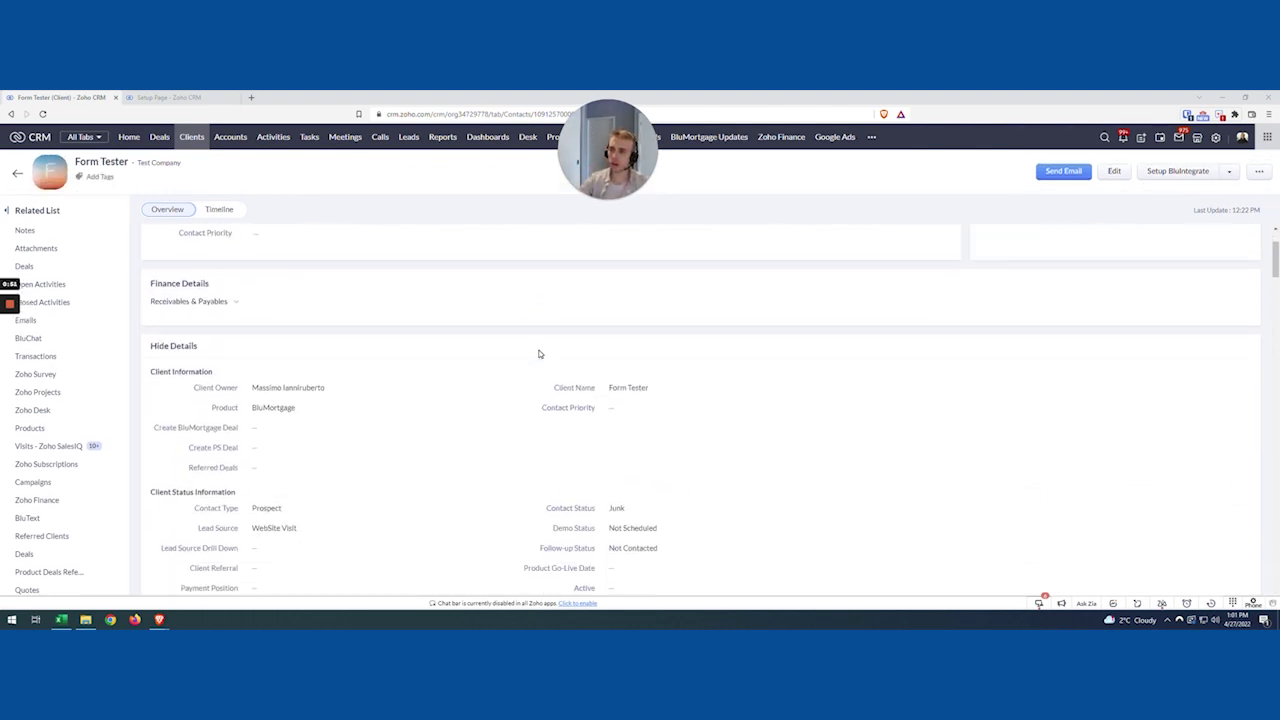
{"action": "double_click", "coordinate": [580, 460]}
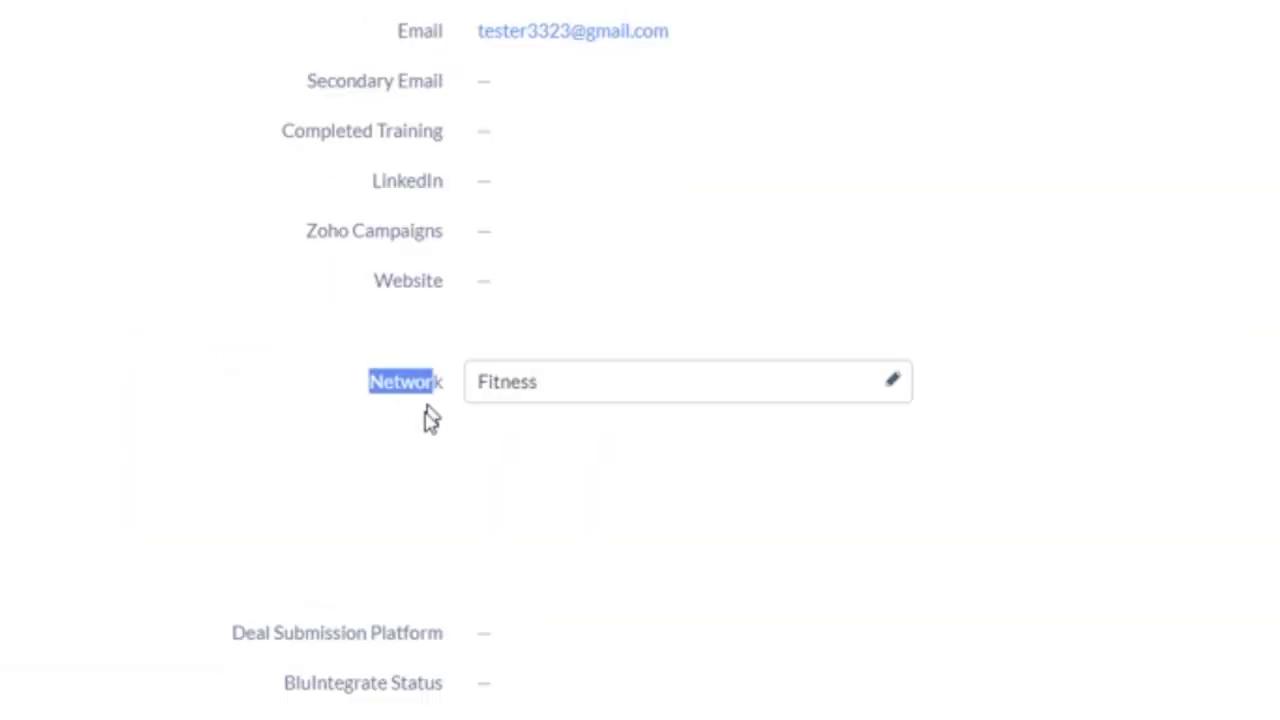
{"action": "left_click", "coordinate": [618, 463]}
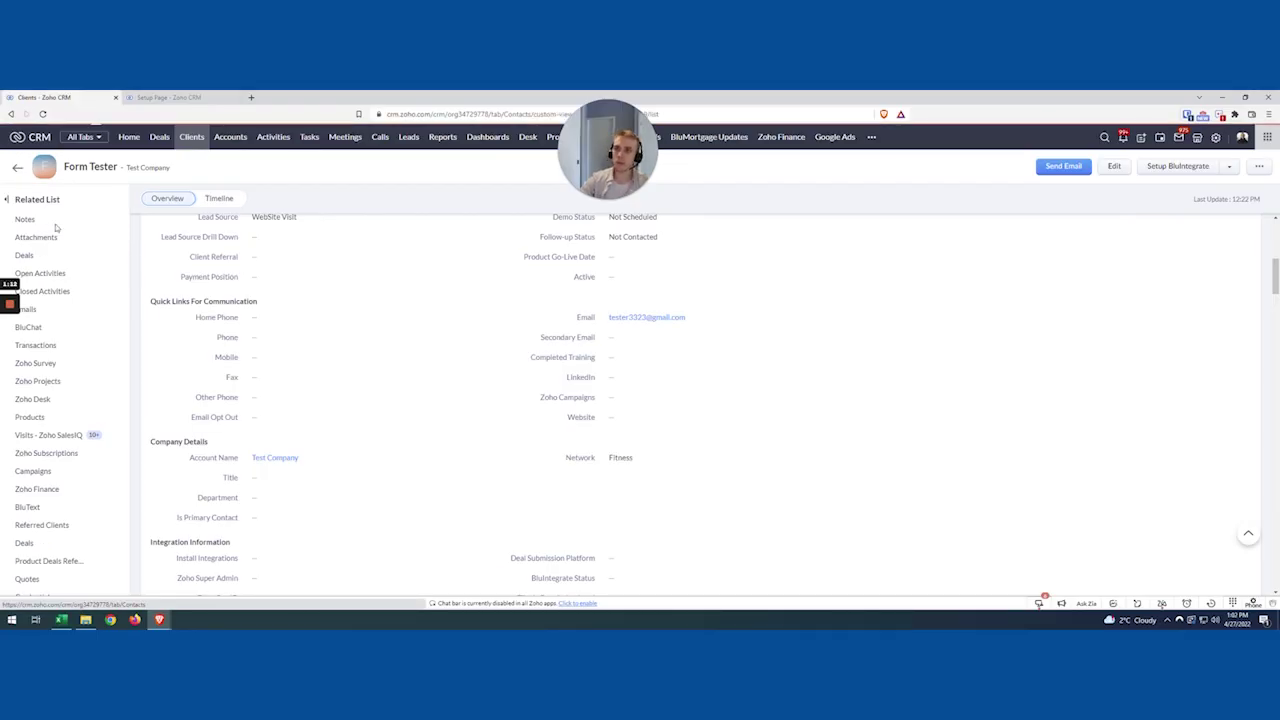
{"action": "left_click", "coordinate": [196, 137]}
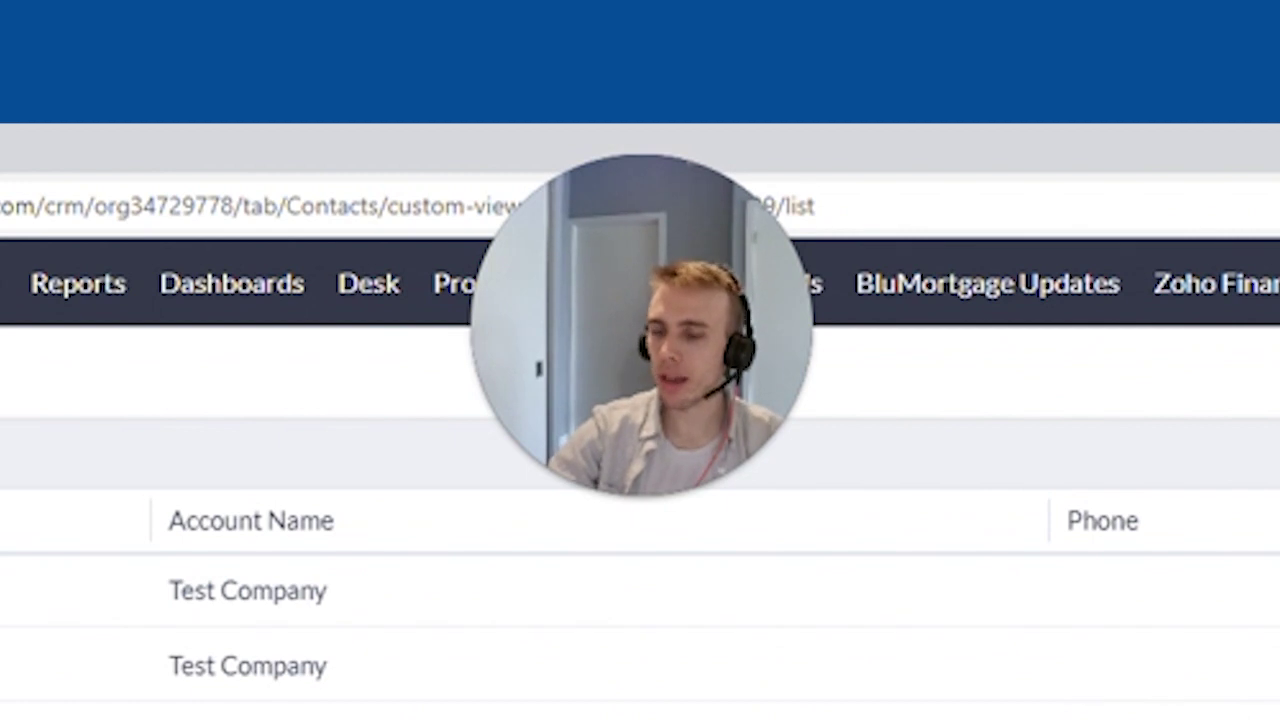
{"action": "left_click_drag", "start_coordinate": [599, 371], "coordinate": [633, 371]}
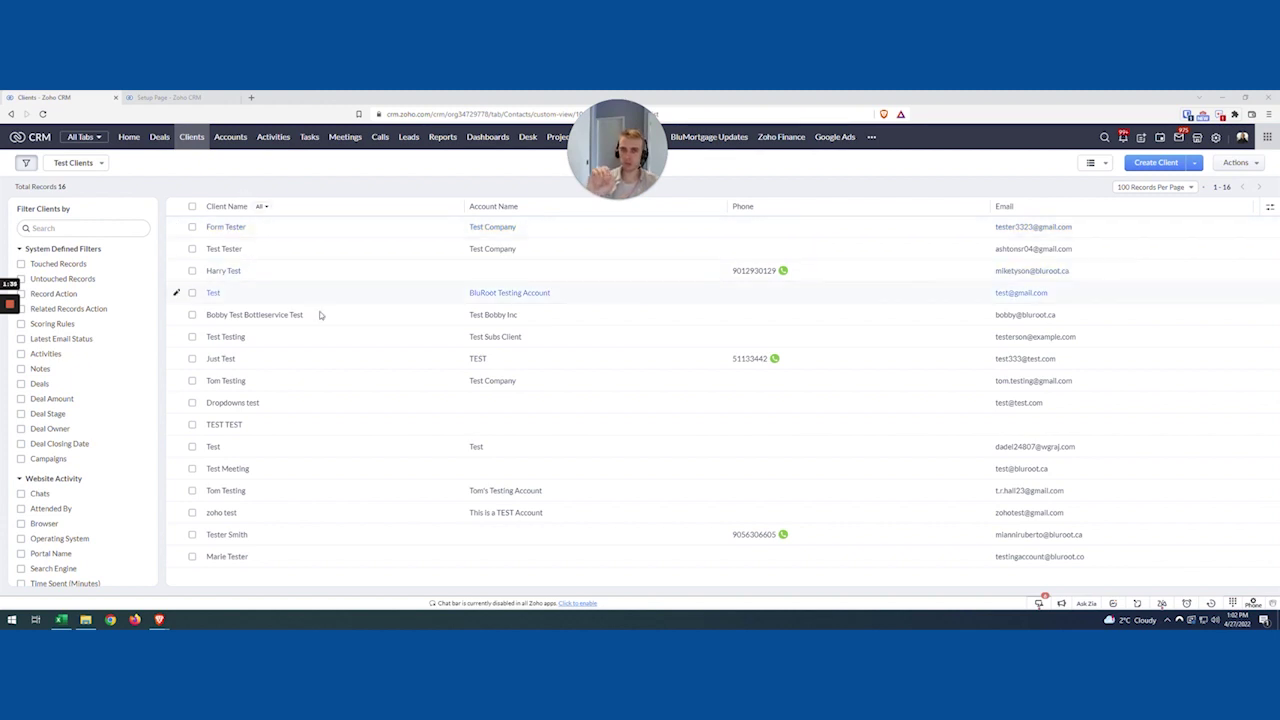
{"action": "left_click", "coordinate": [164, 99]}
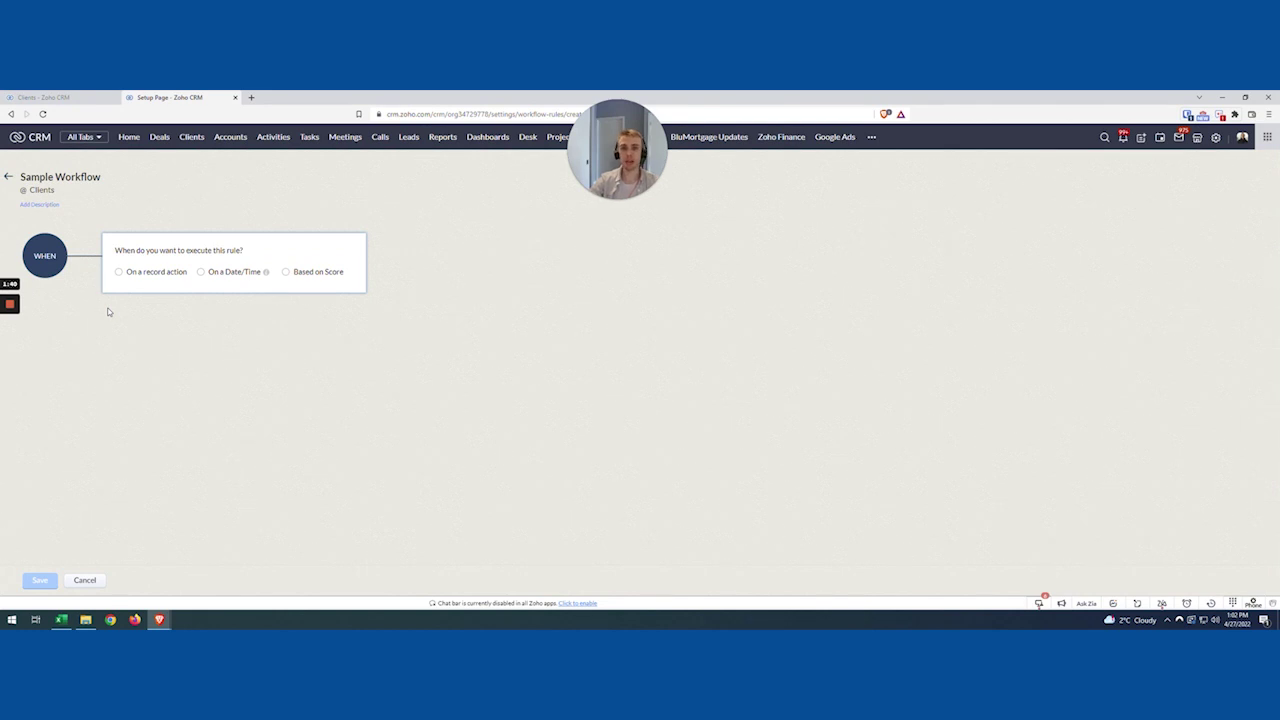
Trigger the rule on record edit when the Active field is modified to selected.
{"action": "left_click", "coordinate": [151, 272]}
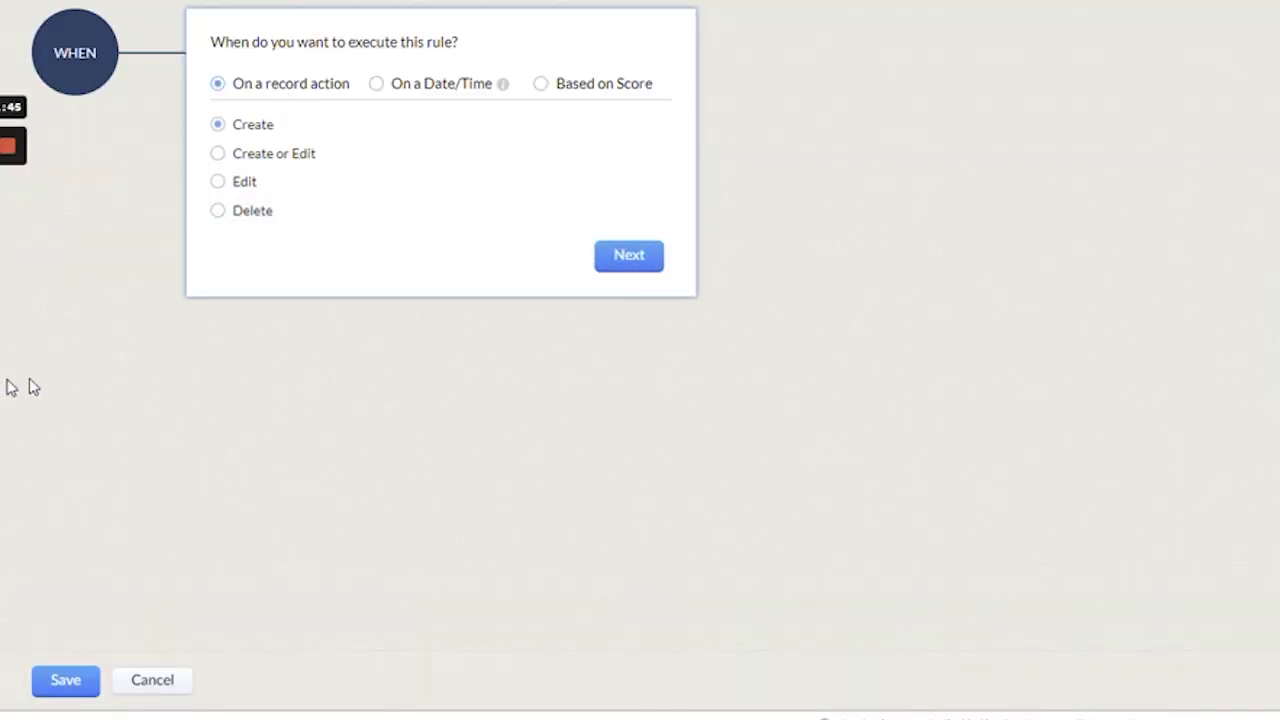
{"action": "left_click", "coordinate": [243, 188]}
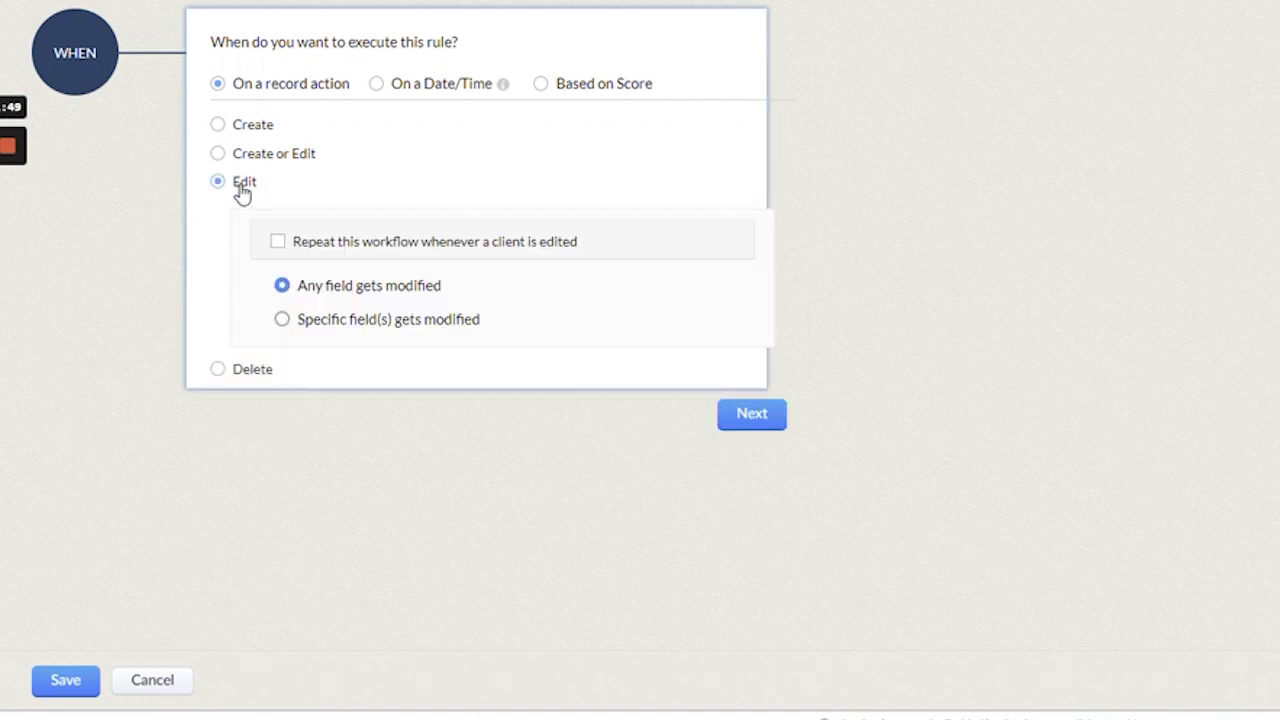
{"action": "left_click", "coordinate": [388, 322]}
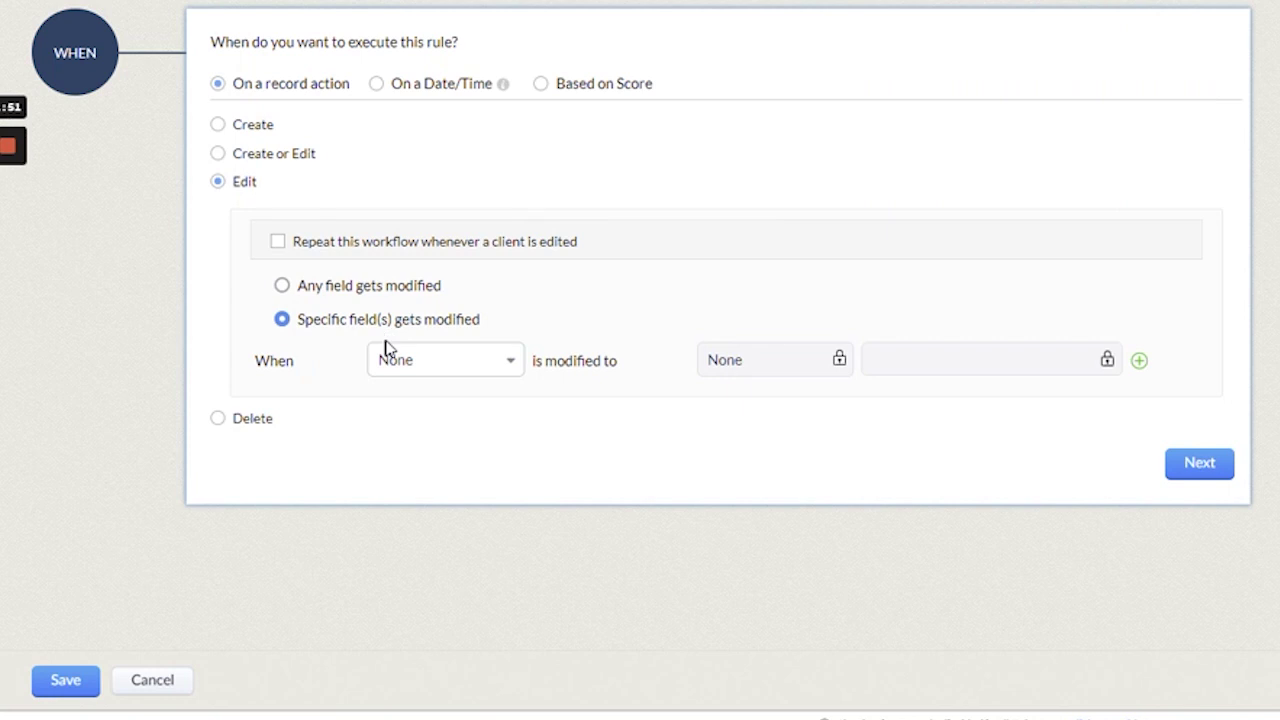
{"action": "left_click", "coordinate": [446, 356]}
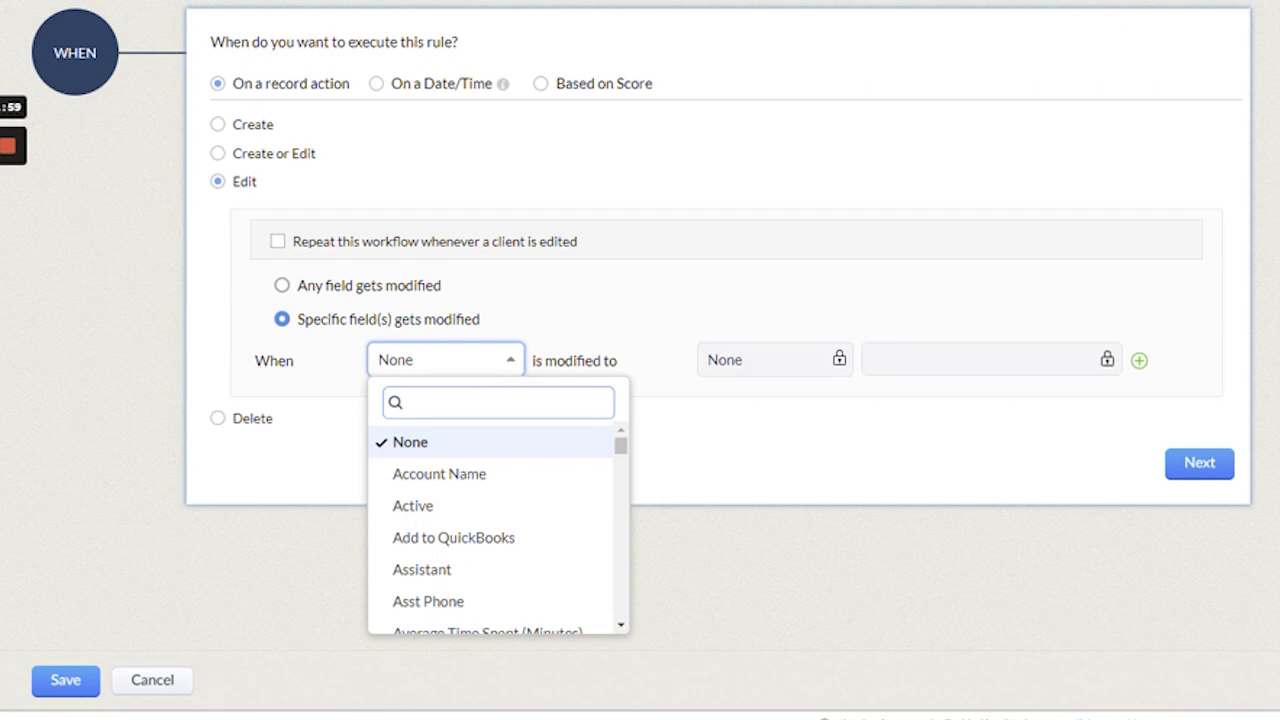
{"action": "type", "text": "active"}
{"action": "left_click", "coordinate": [404, 441]}
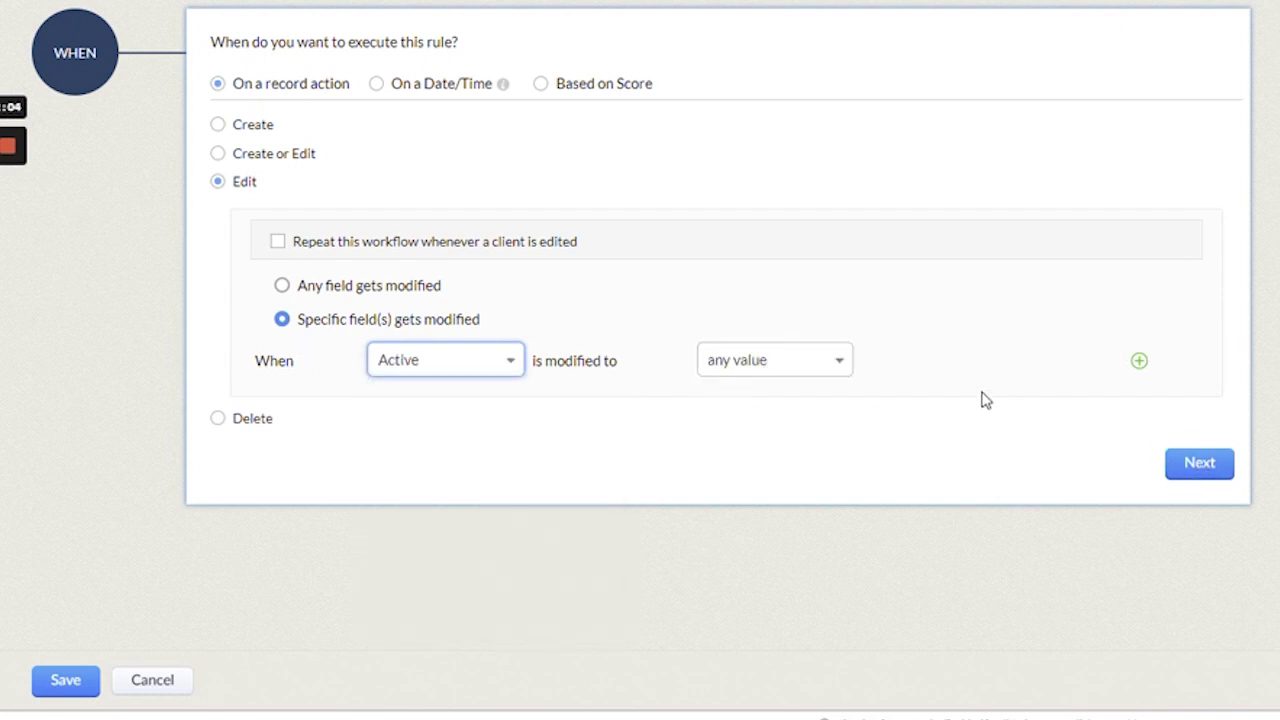
{"action": "left_click", "coordinate": [831, 360]}
{"action": "left_click", "coordinate": [785, 438]}
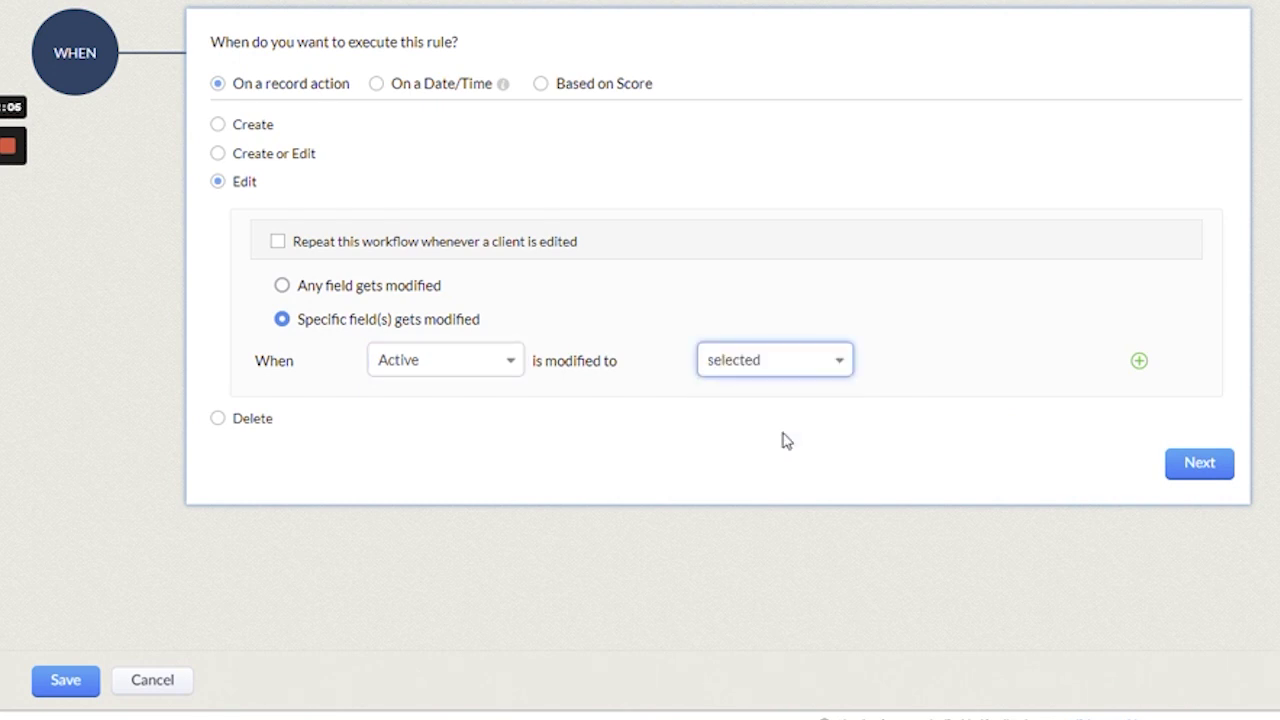
{"action": "left_click", "coordinate": [826, 519]}
{"action": "left_click", "coordinate": [1199, 463]}
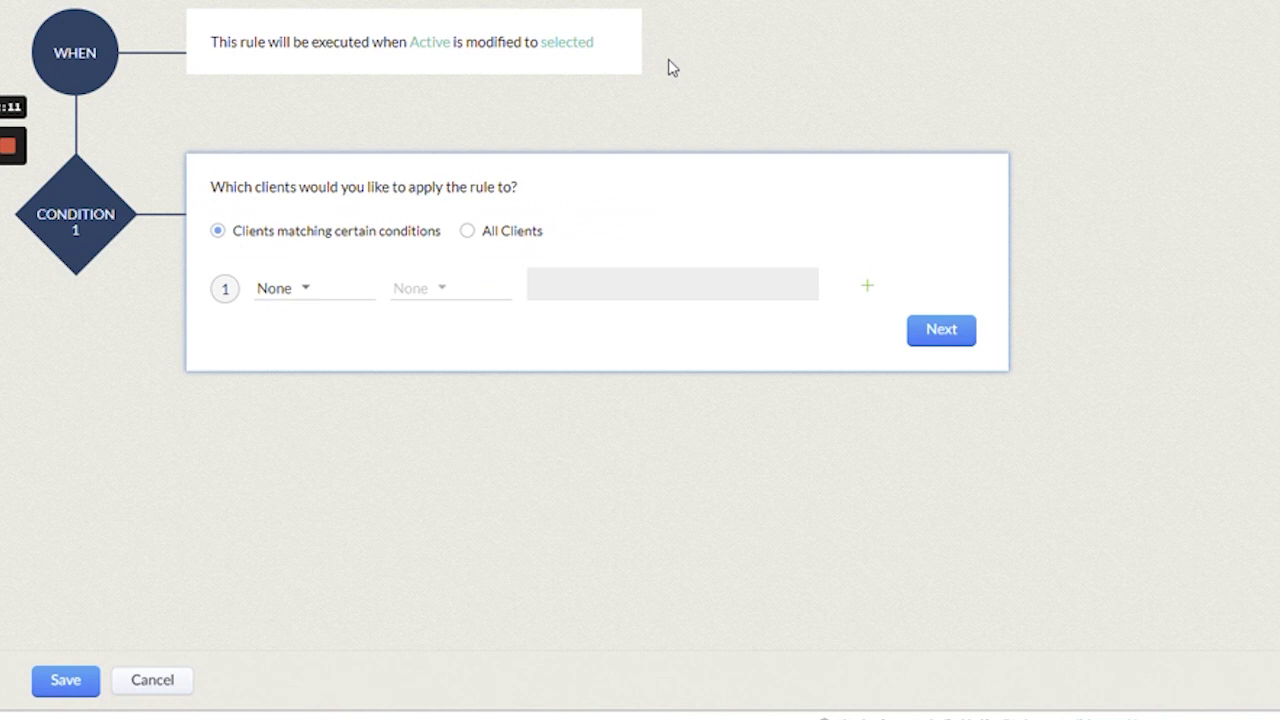
Add the condition Last Name contains Test and continue to actions.
{"action": "left_click", "coordinate": [287, 290]}
{"action": "type", "text": "cont"}
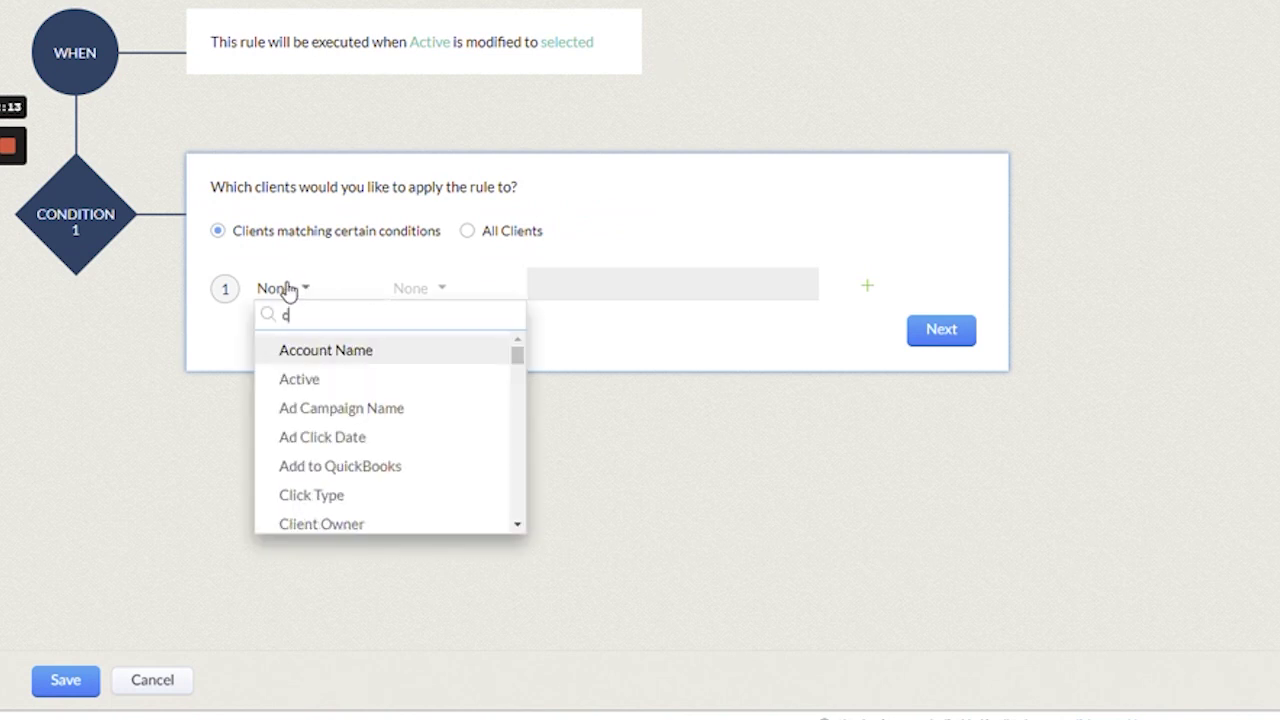
{"action": "key", "text": "BackSpace"}
{"action": "key", "text": "BackSpace"}
{"action": "key", "text": "BackSpace"}
{"action": "key", "text": "BackSpace"}
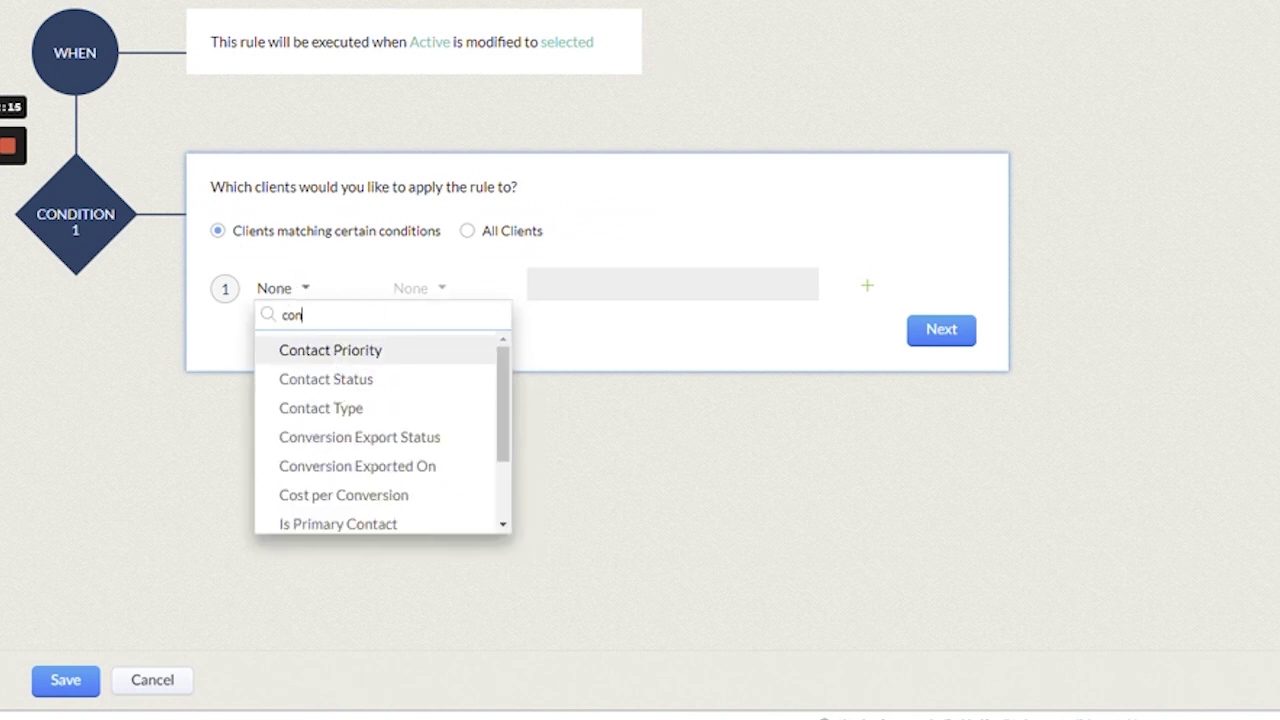
{"action": "type", "text": "last"}
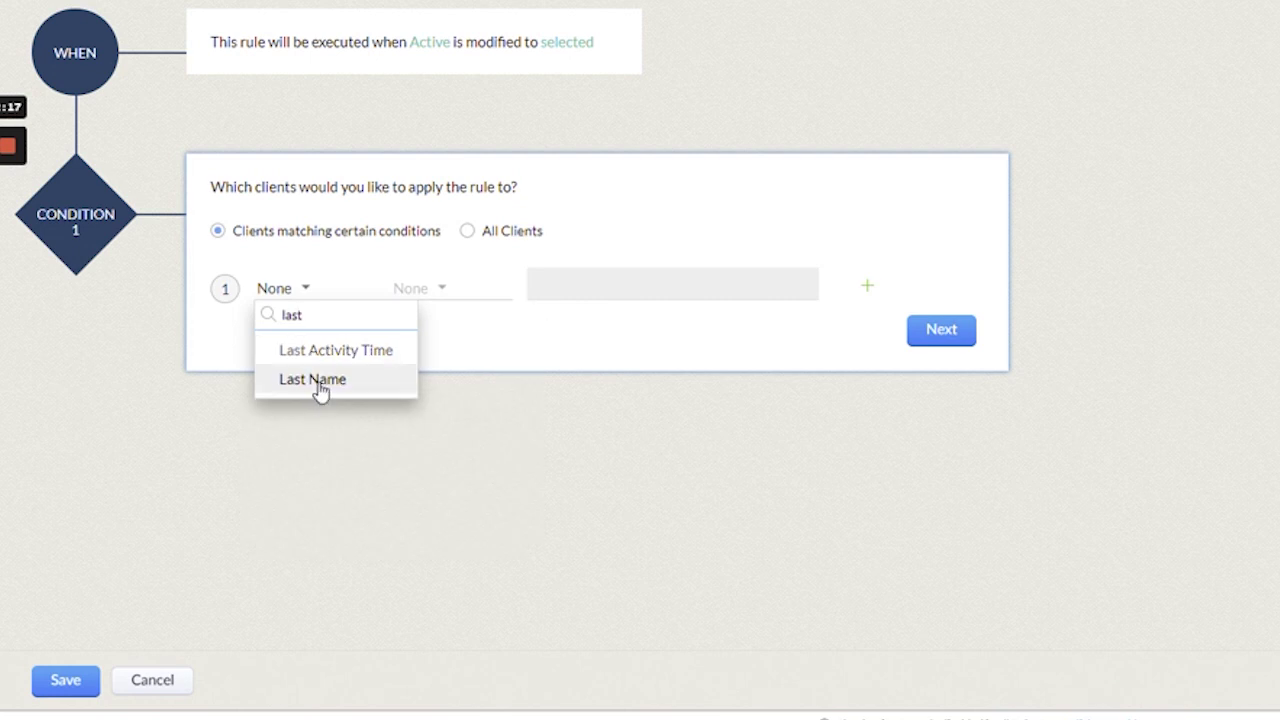
{"action": "left_click", "coordinate": [320, 388]}
{"action": "left_click", "coordinate": [443, 295]}
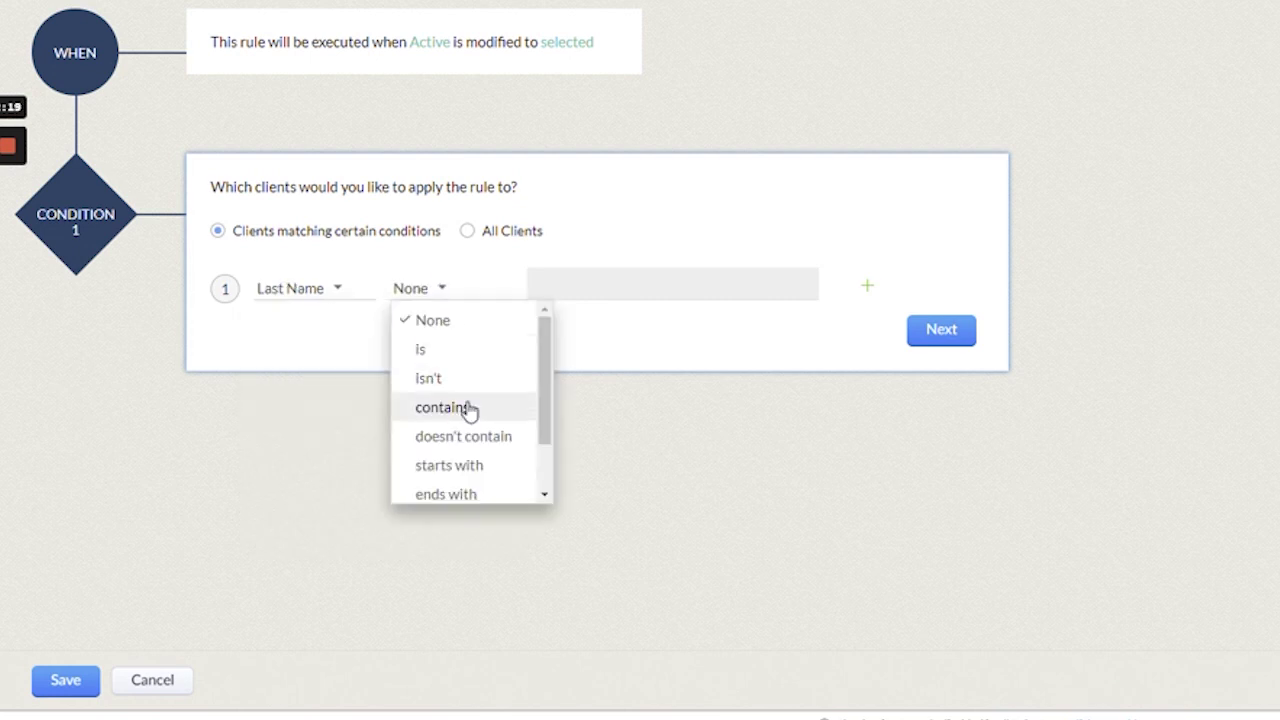
{"action": "left_click", "coordinate": [457, 412]}
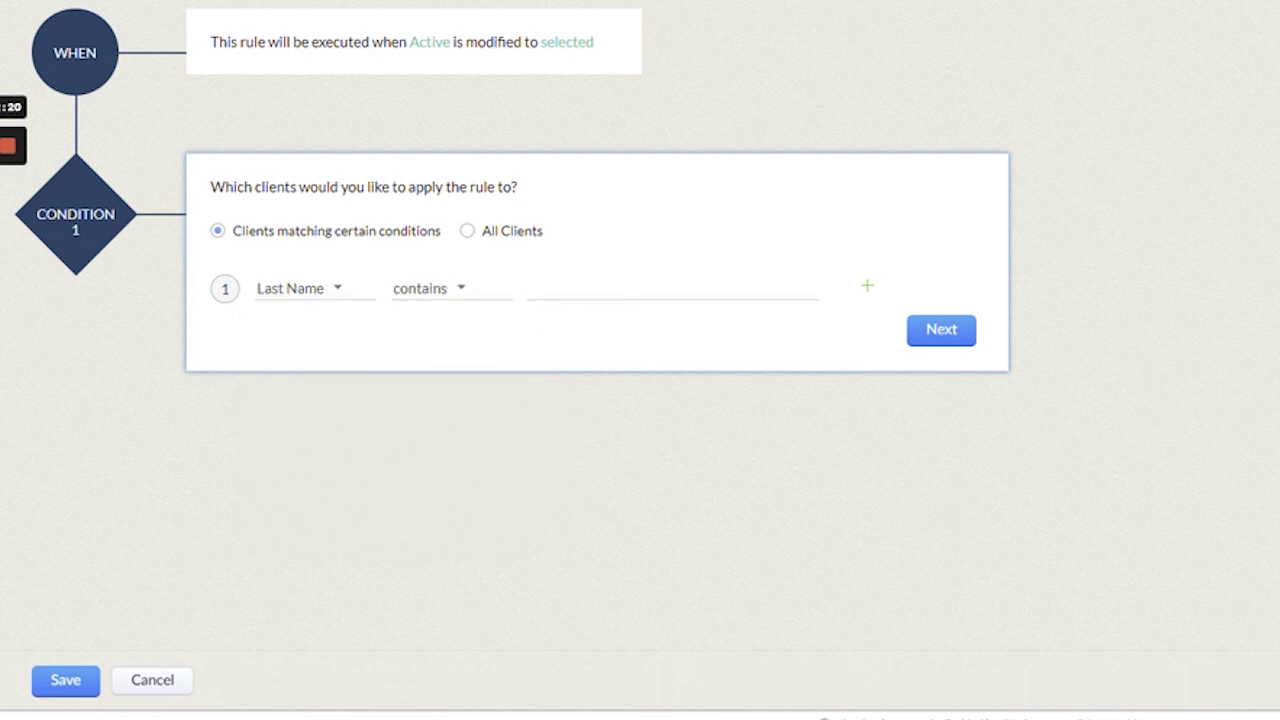
{"action": "left_click", "coordinate": [920, 331]}
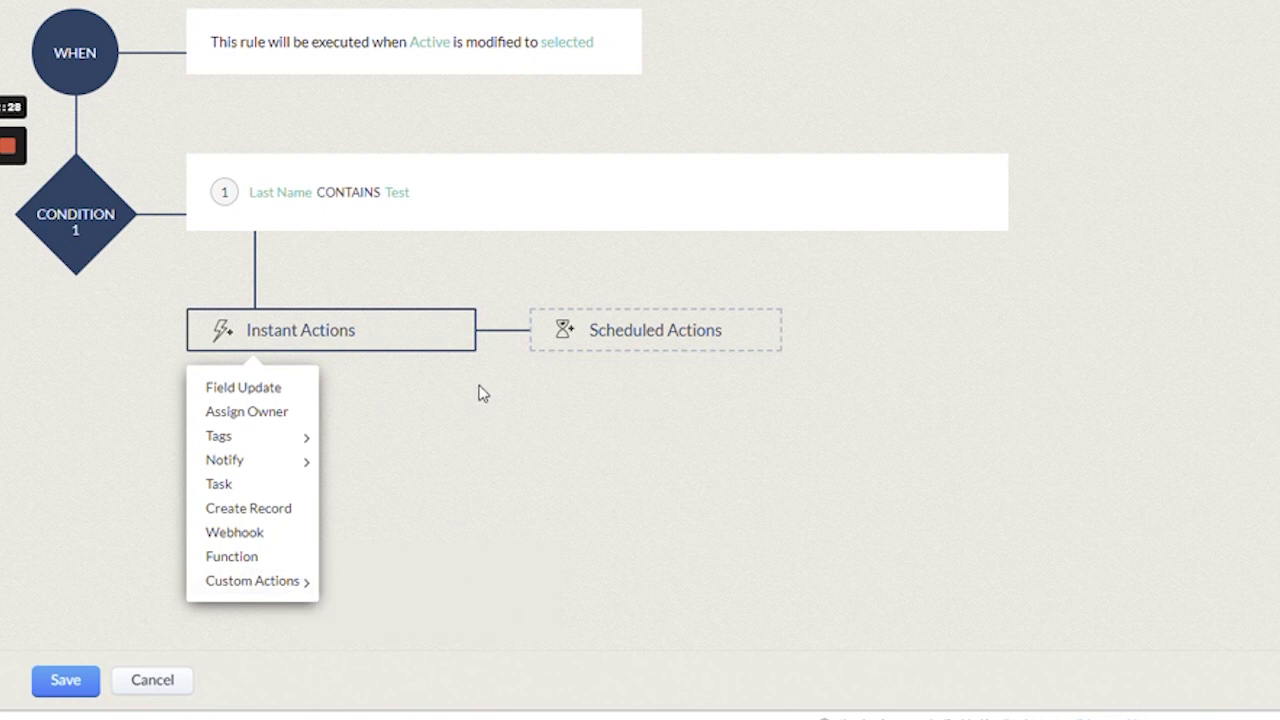
Skip the standard Field Update and add the Advanced Field Update (bludata) custom action.
{"action": "left_click", "coordinate": [255, 388]}
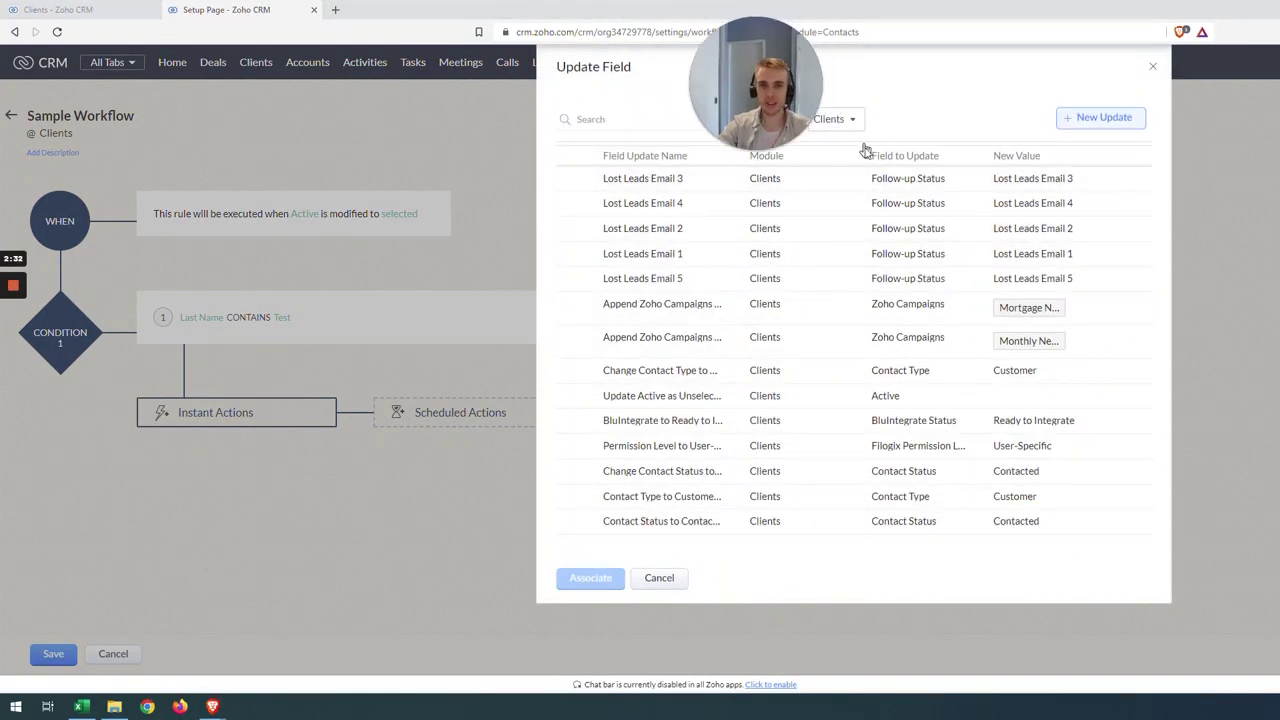
{"action": "left_click", "coordinate": [659, 578]}
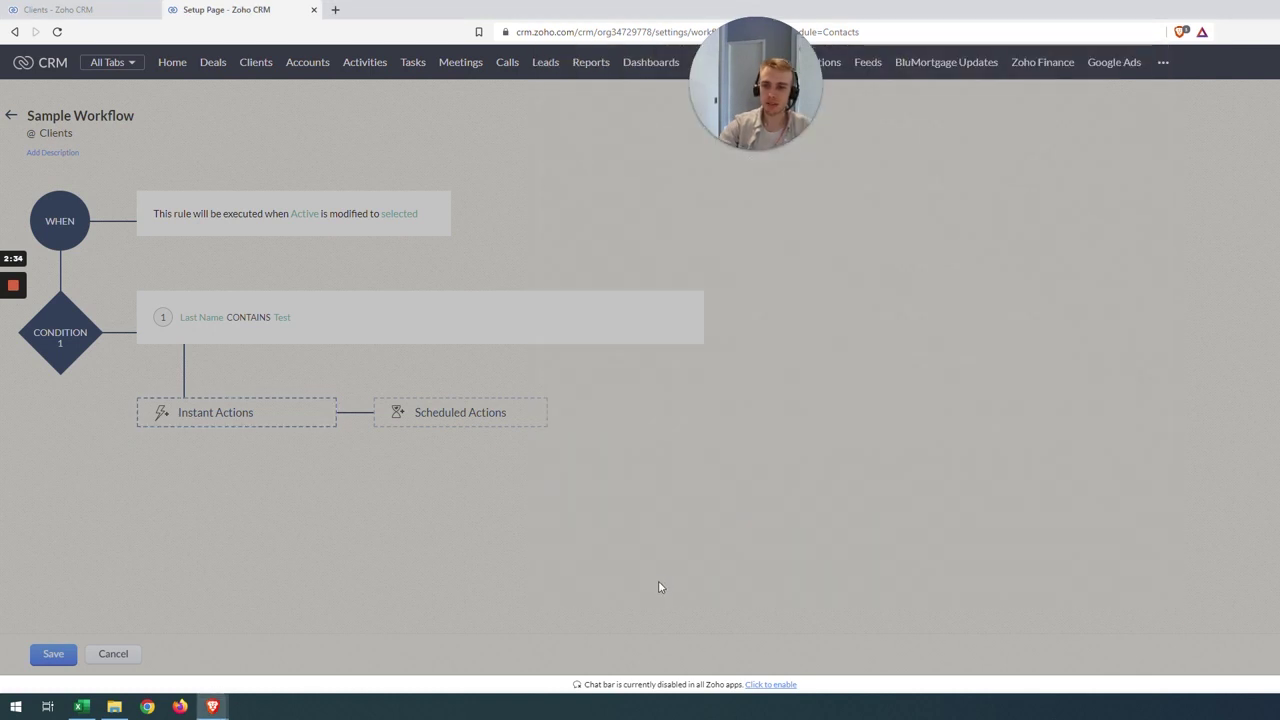
{"action": "left_click", "coordinate": [281, 412]}
{"action": "mouse_move", "coordinate": [262, 585]}
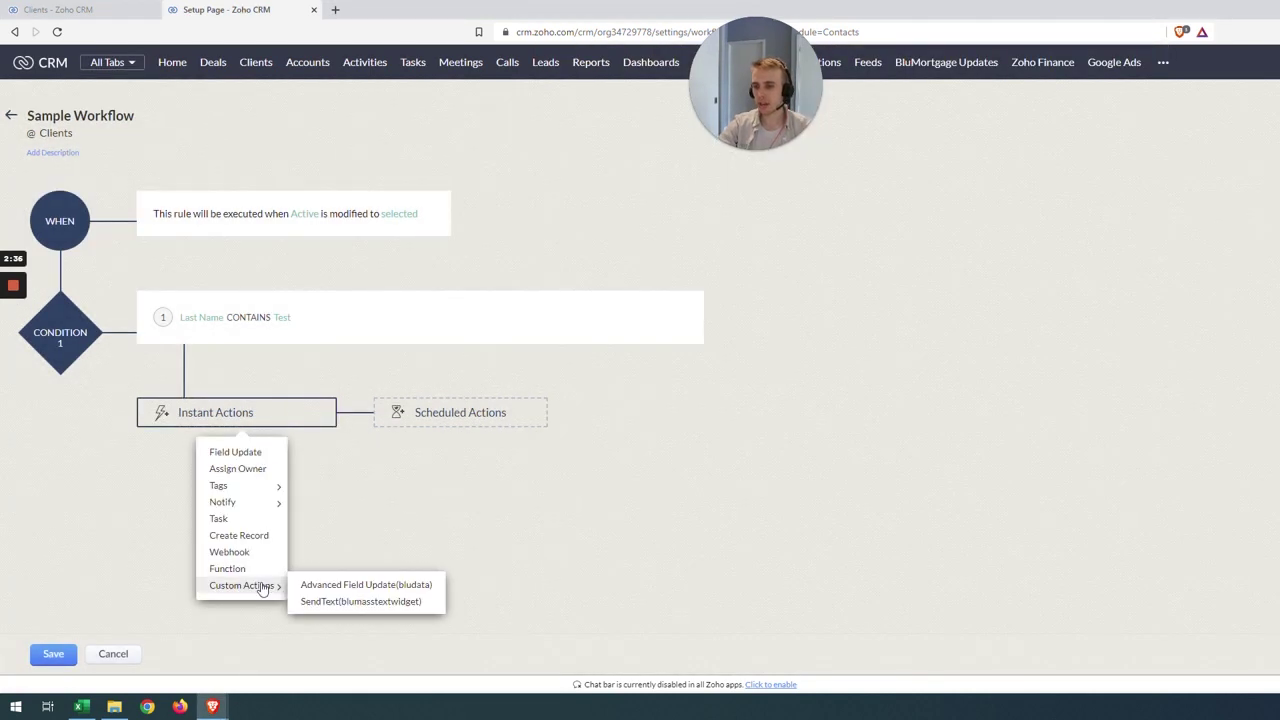
{"action": "left_click", "coordinate": [316, 587]}
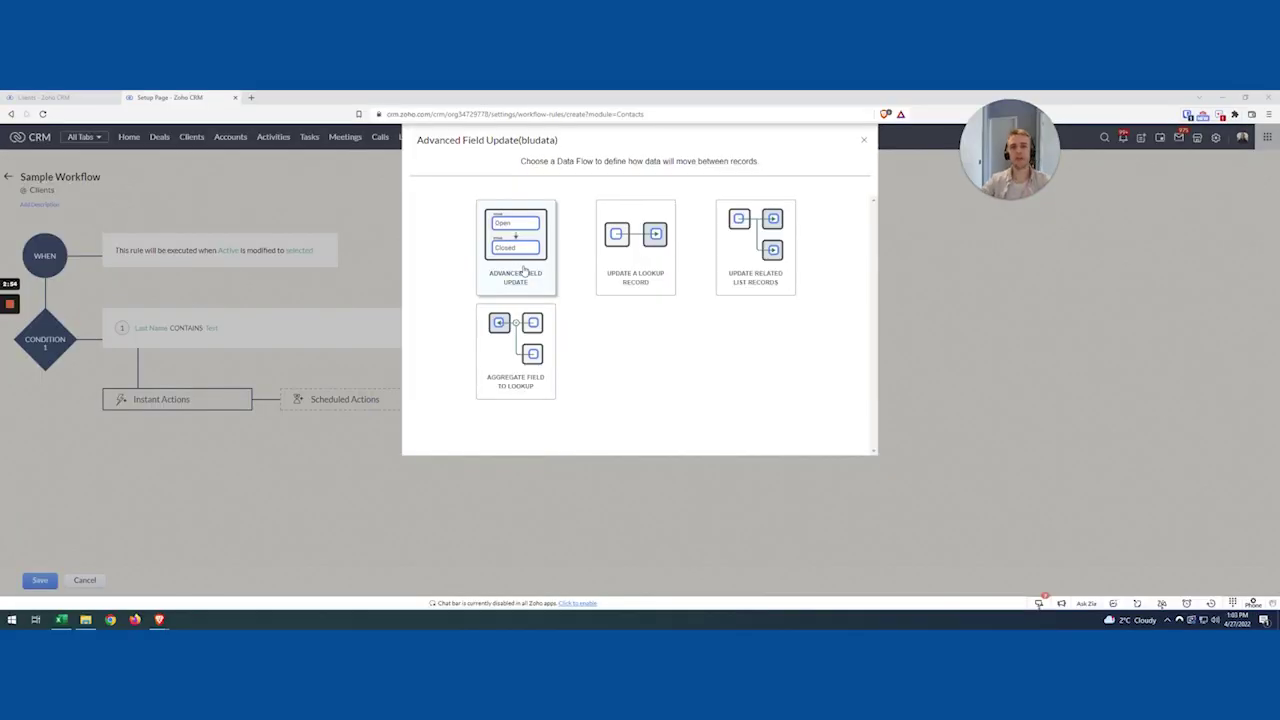
Add an Advanced Field Update row targeting the Department field and start a merge-field value.
{"action": "left_click", "coordinate": [523, 270]}
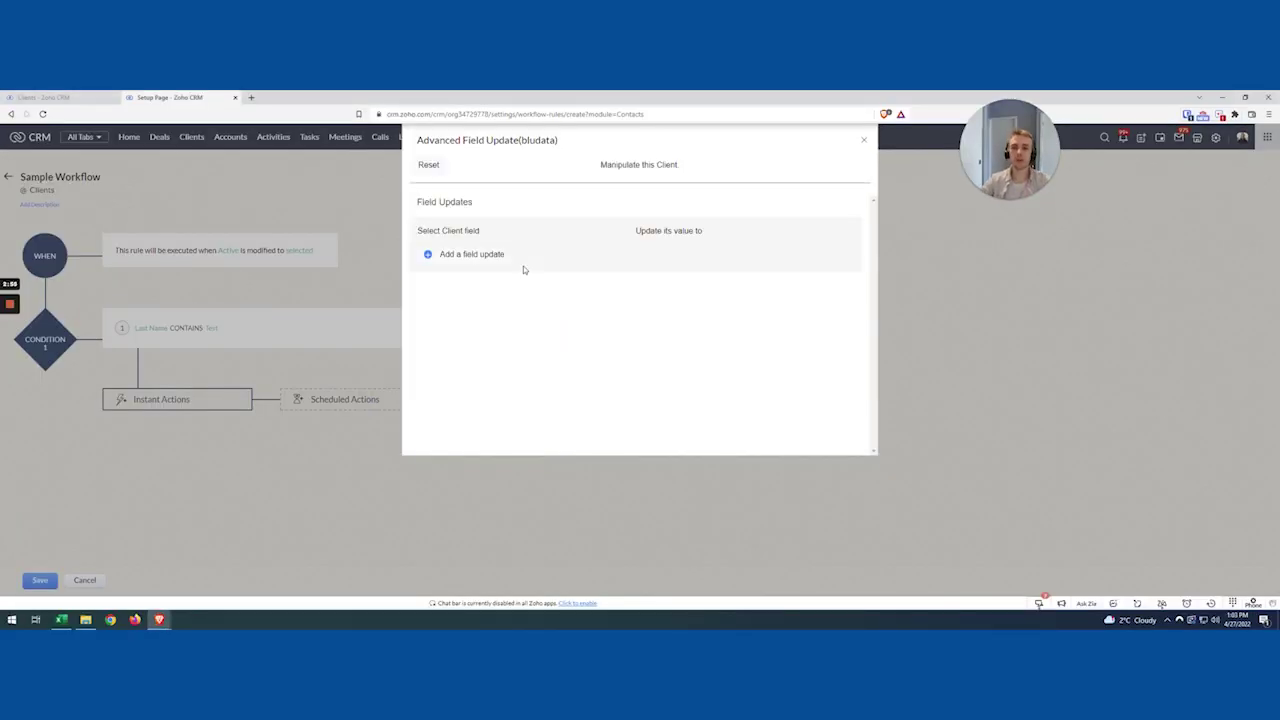
{"action": "left_click", "coordinate": [471, 257]}
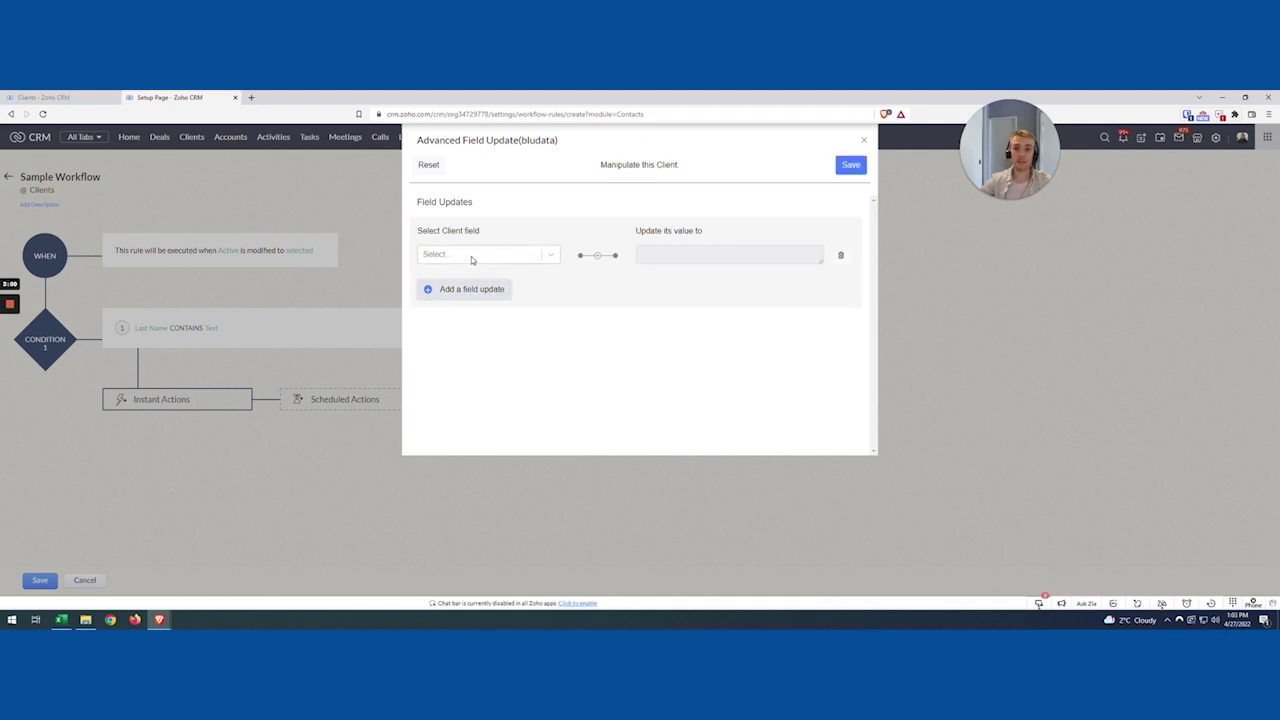
{"action": "left_click", "coordinate": [472, 256]}
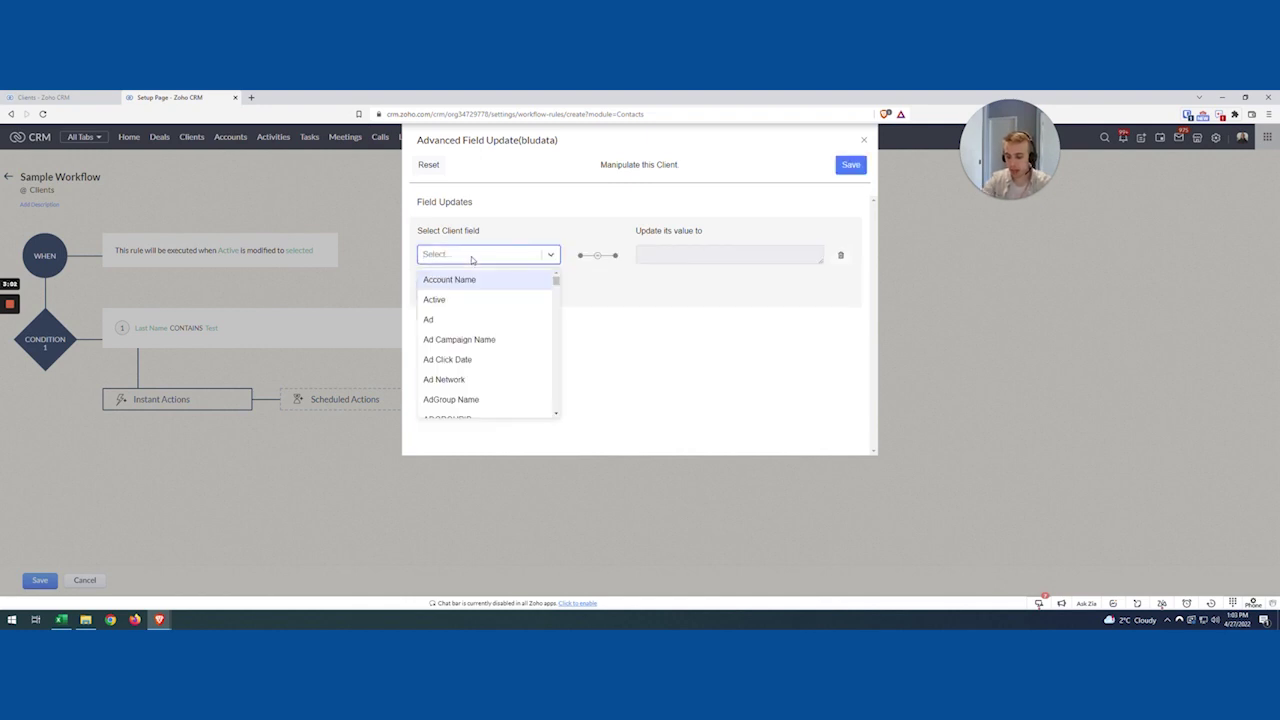
{"action": "type", "text": "depart"}
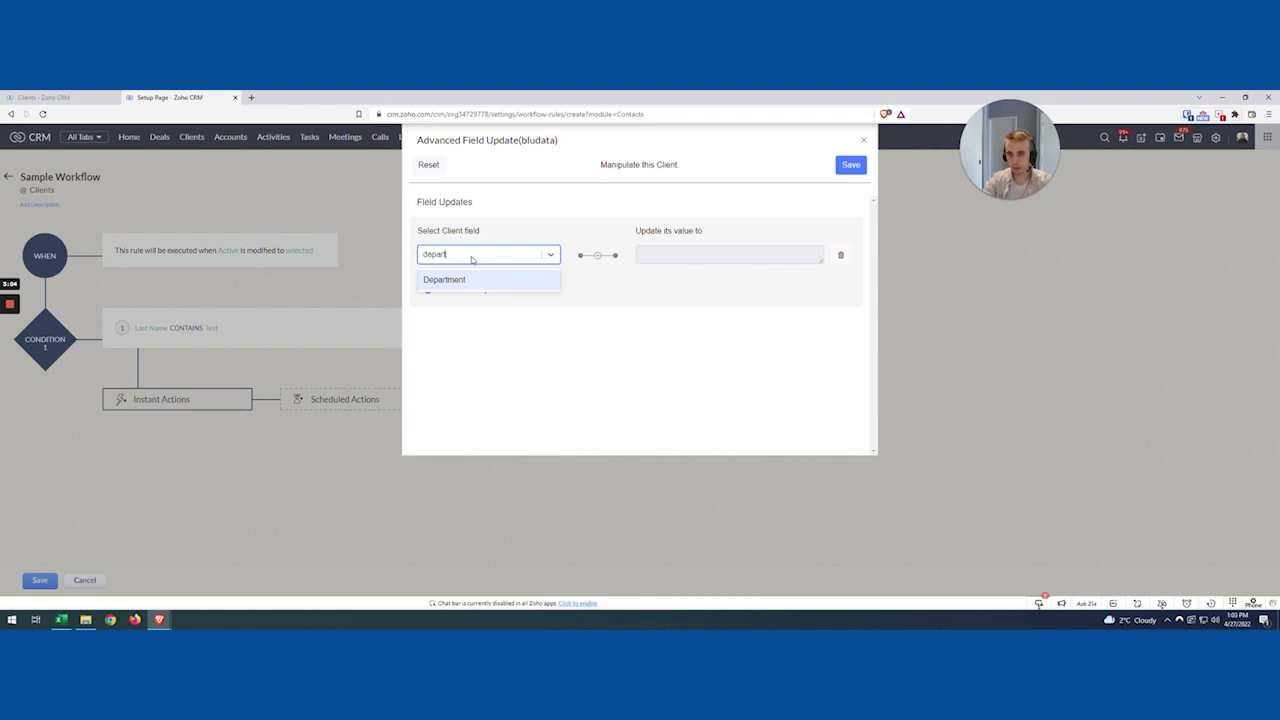
{"action": "left_click", "coordinate": [473, 279]}
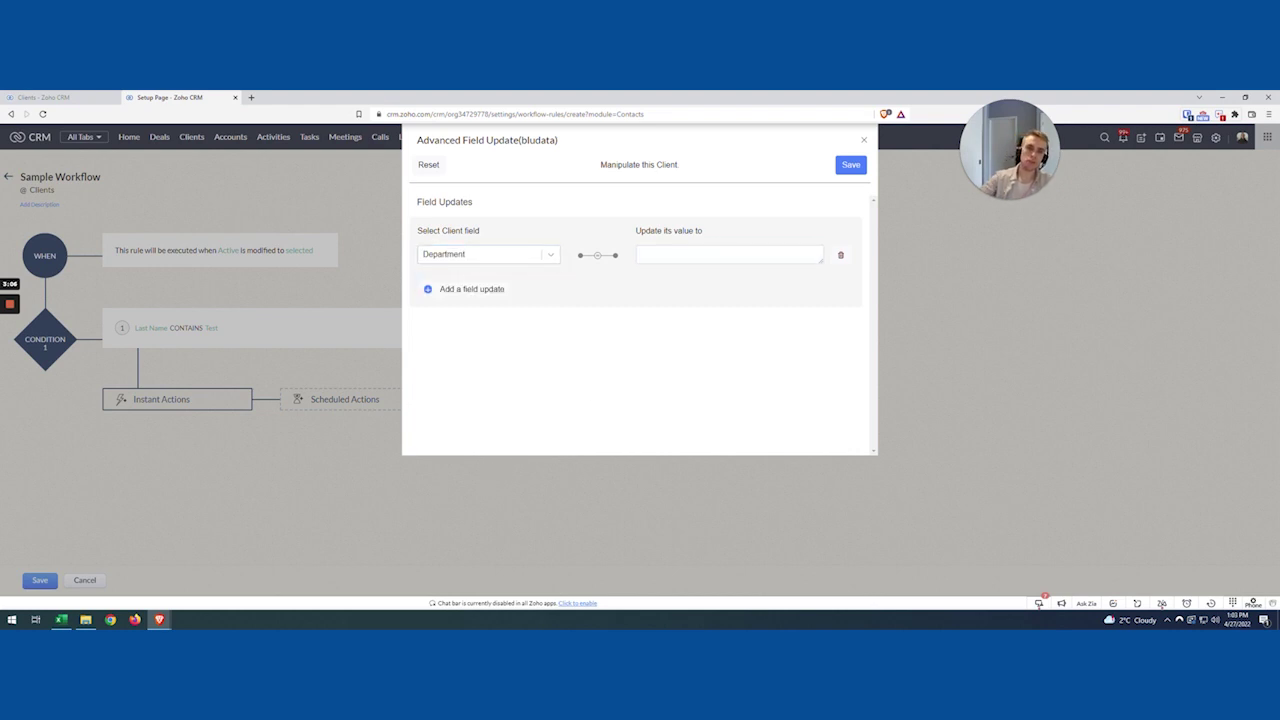
{"action": "left_click", "coordinate": [721, 257]}
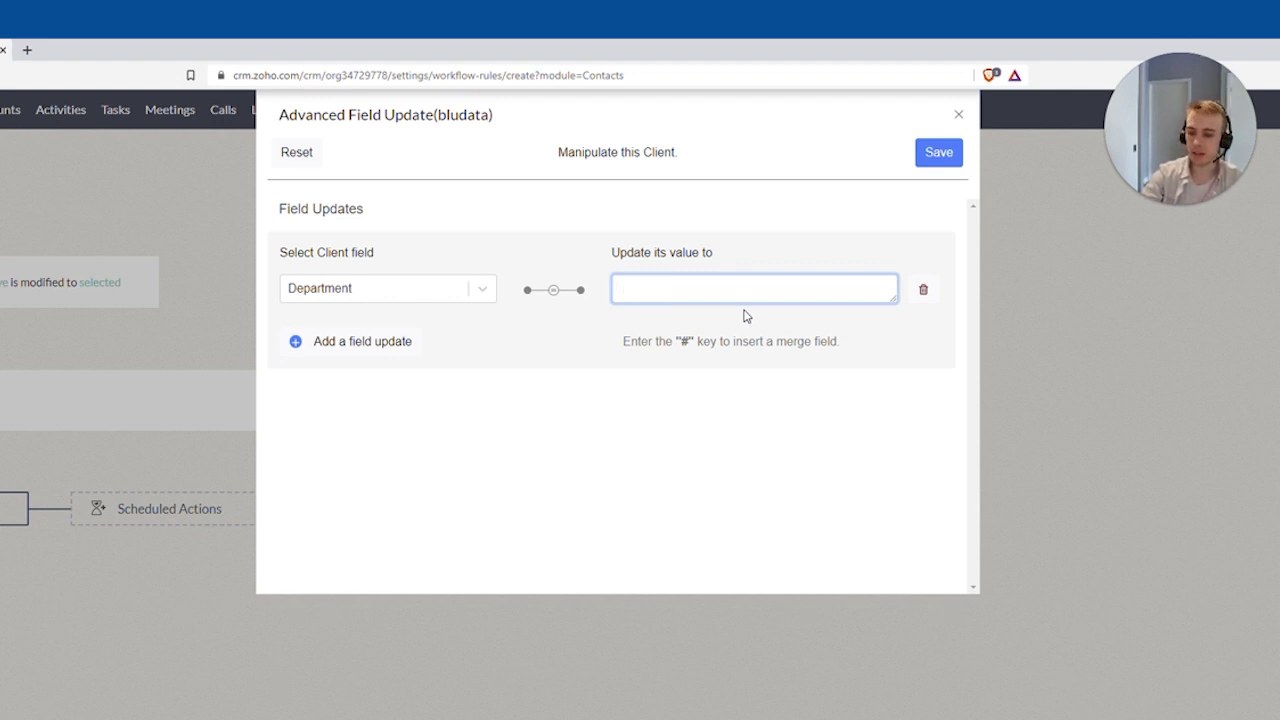
{"action": "type", "text": "#"}
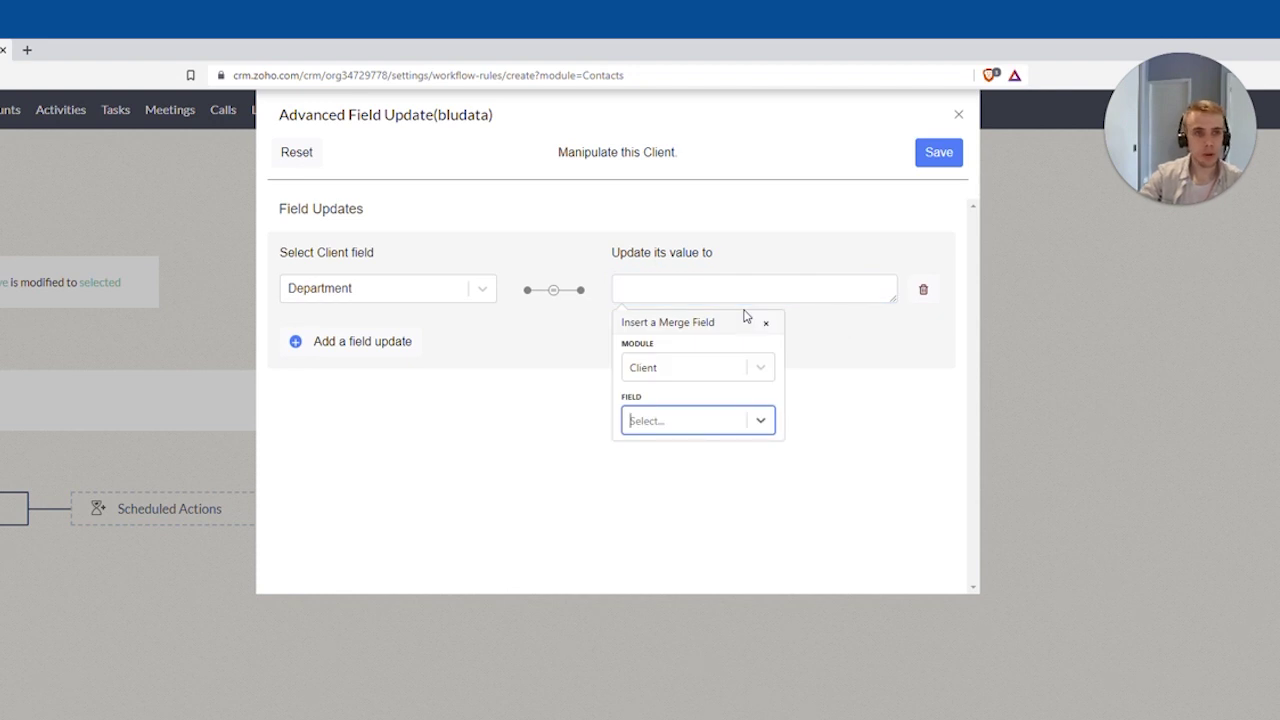
Set Department's value to the ${!Contacts.Network} merge field and save the update.
{"action": "key", "text": "Escape"}
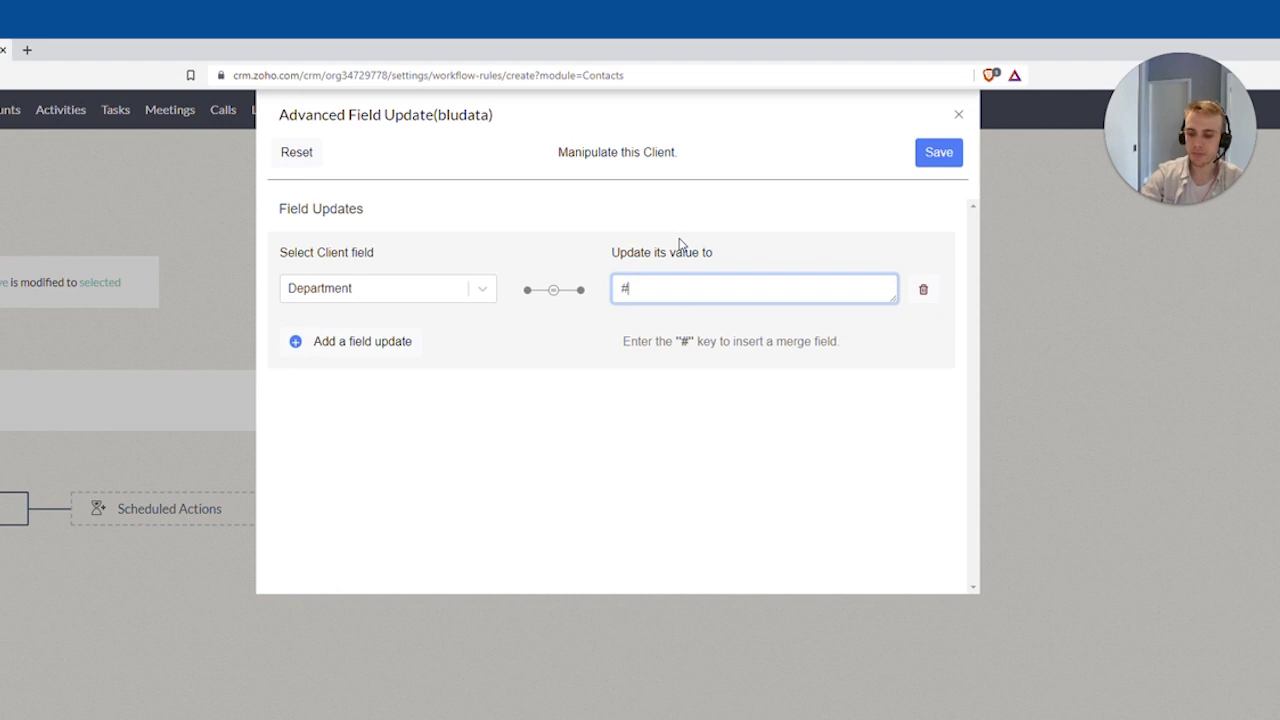
{"action": "key", "text": "BackSpace"}
{"action": "type", "text": "#"}
{"action": "left_click", "coordinate": [750, 428]}
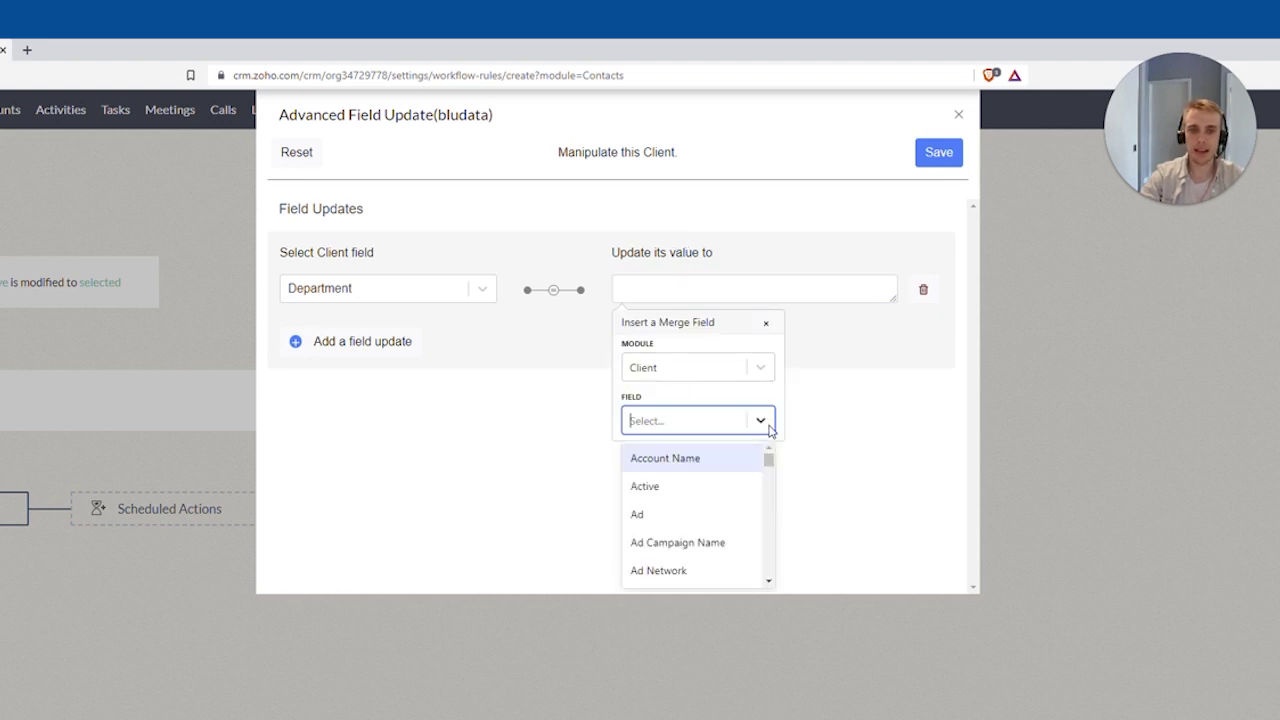
{"action": "scroll", "coordinate": [659, 492], "scroll_direction": "down", "scroll_amount": 2}
{"action": "left_click", "coordinate": [668, 416]}
{"action": "left_click", "coordinate": [668, 420]}
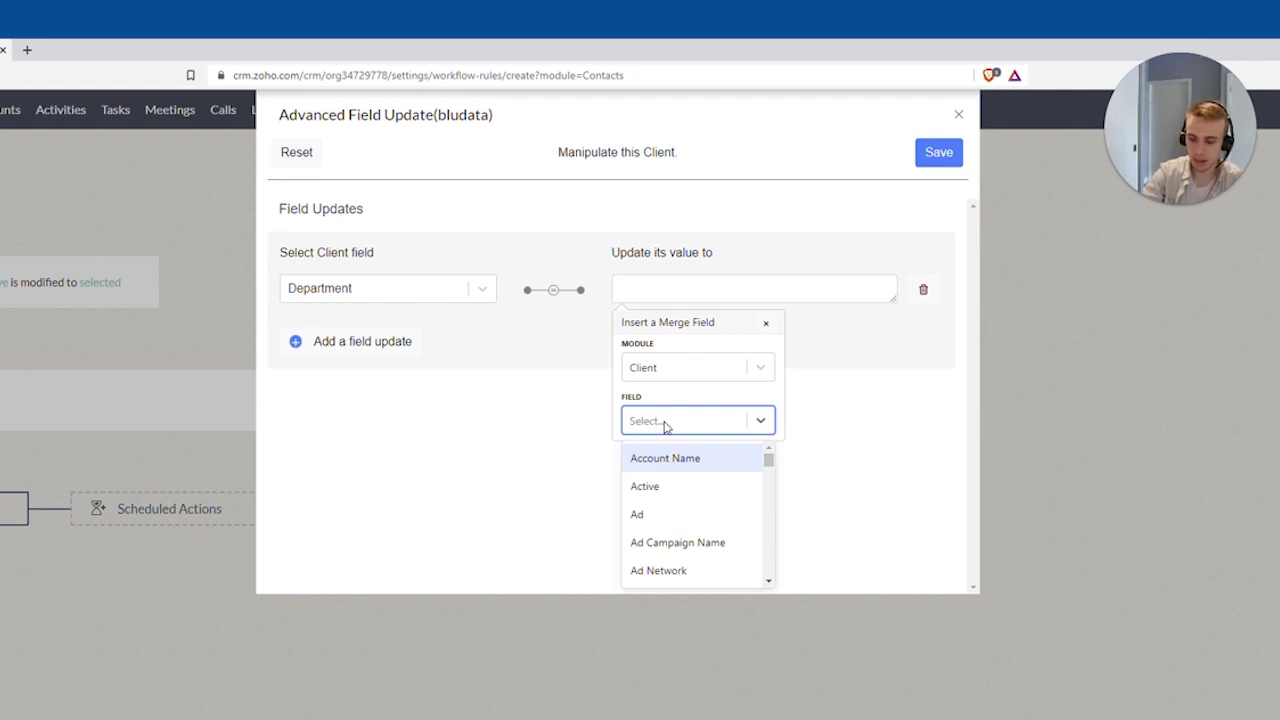
{"action": "type", "text": "netw"}
{"action": "left_click", "coordinate": [658, 487]}
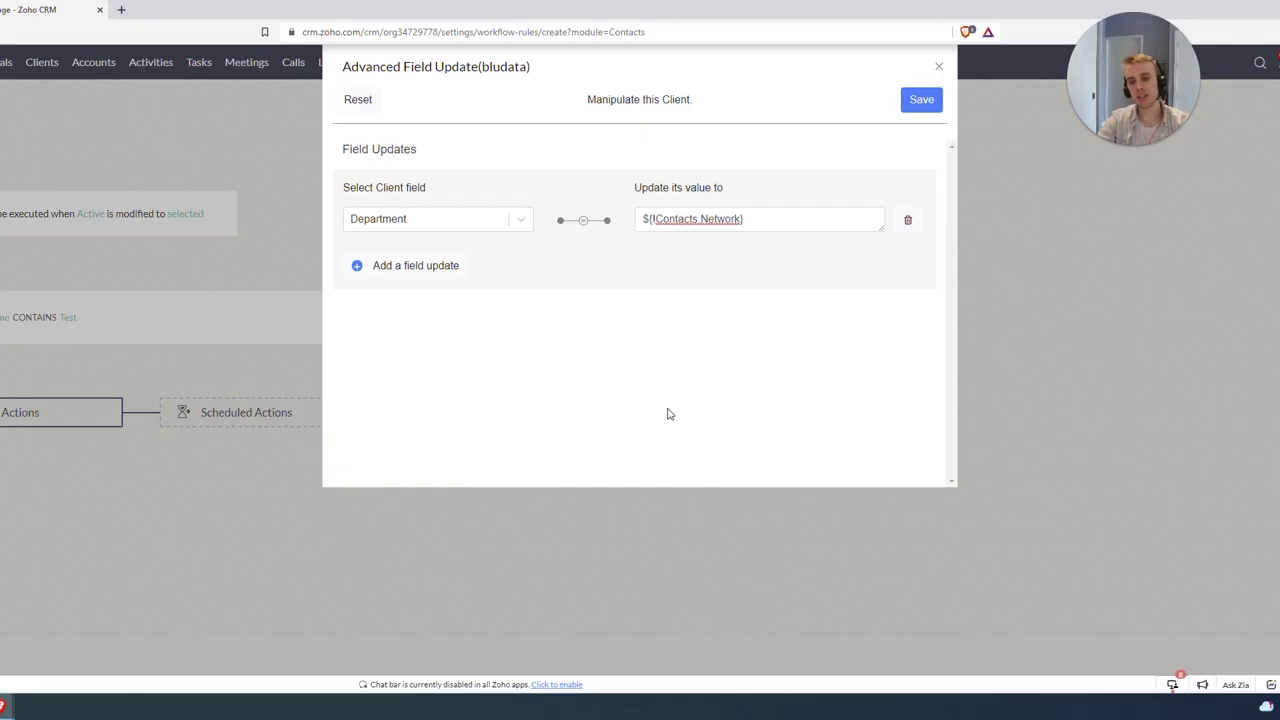
{"action": "left_click", "coordinate": [921, 100]}
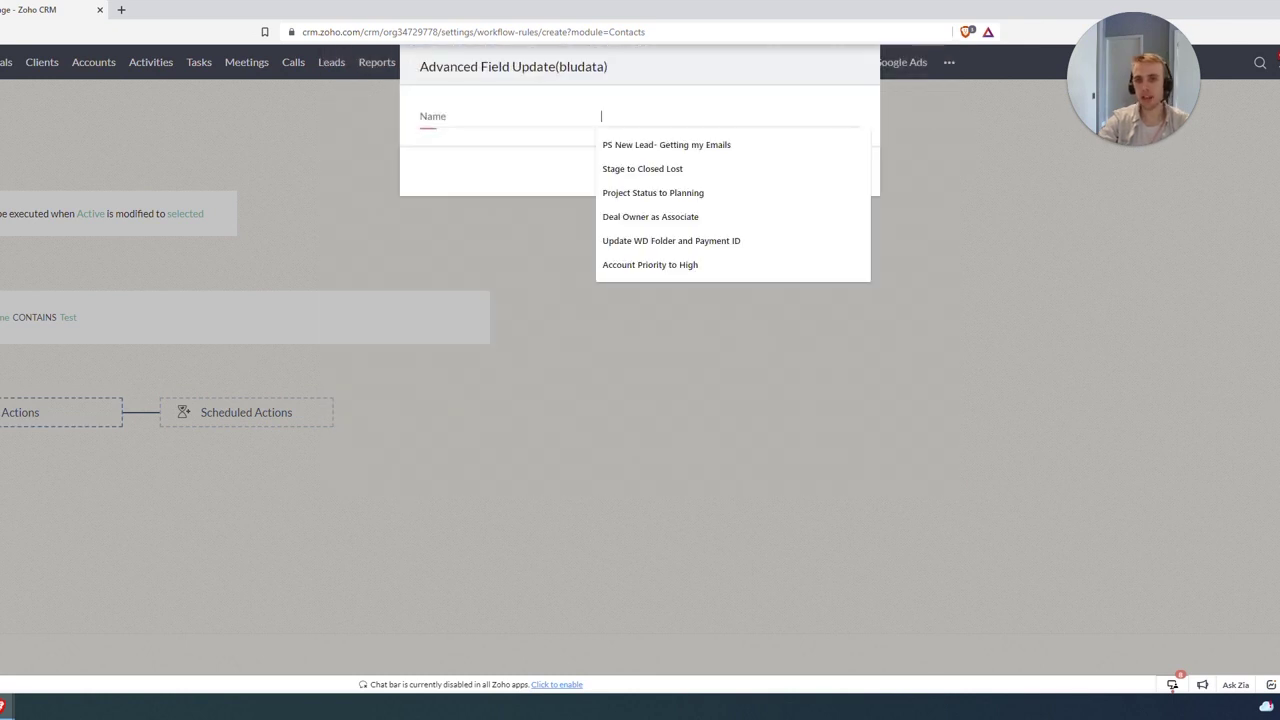
Name the update 'Update department with Network' and save it with the workflow rule.
{"action": "type", "text": "Update dep"}
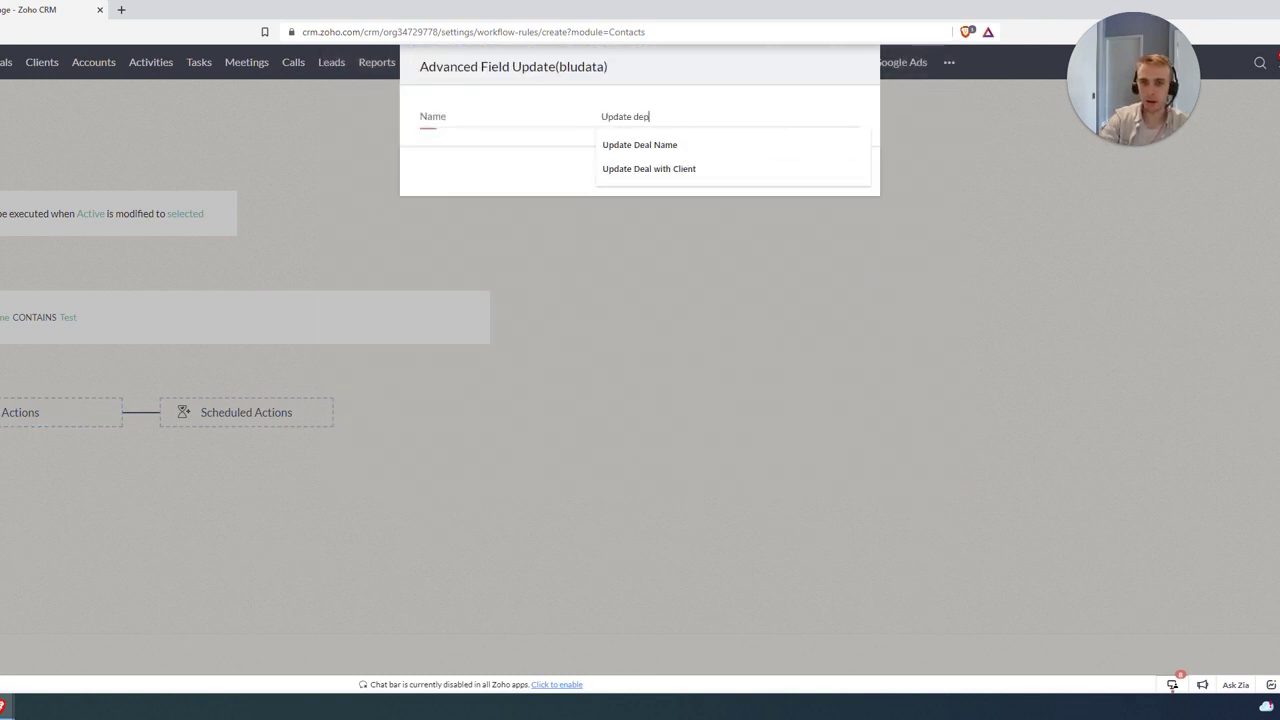
{"action": "type", "text": "artment"}
{"action": "type", "text": " wit"}
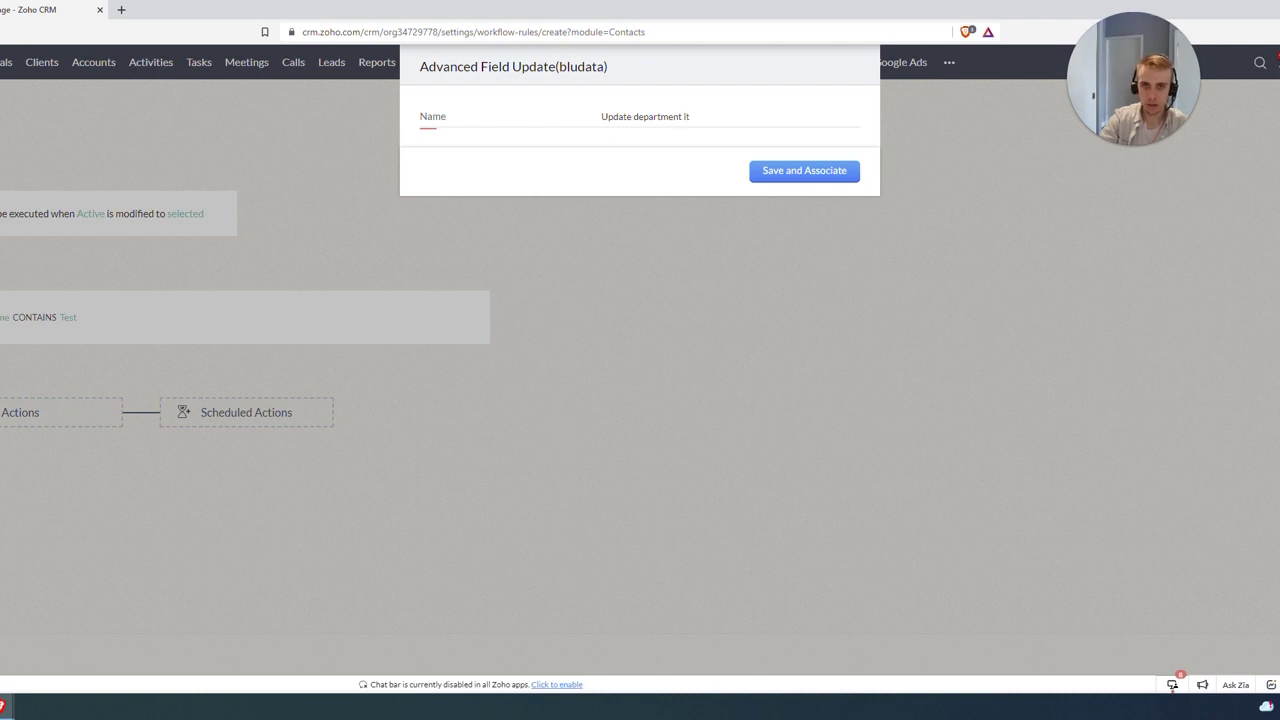
{"action": "type", "text": "h Network"}
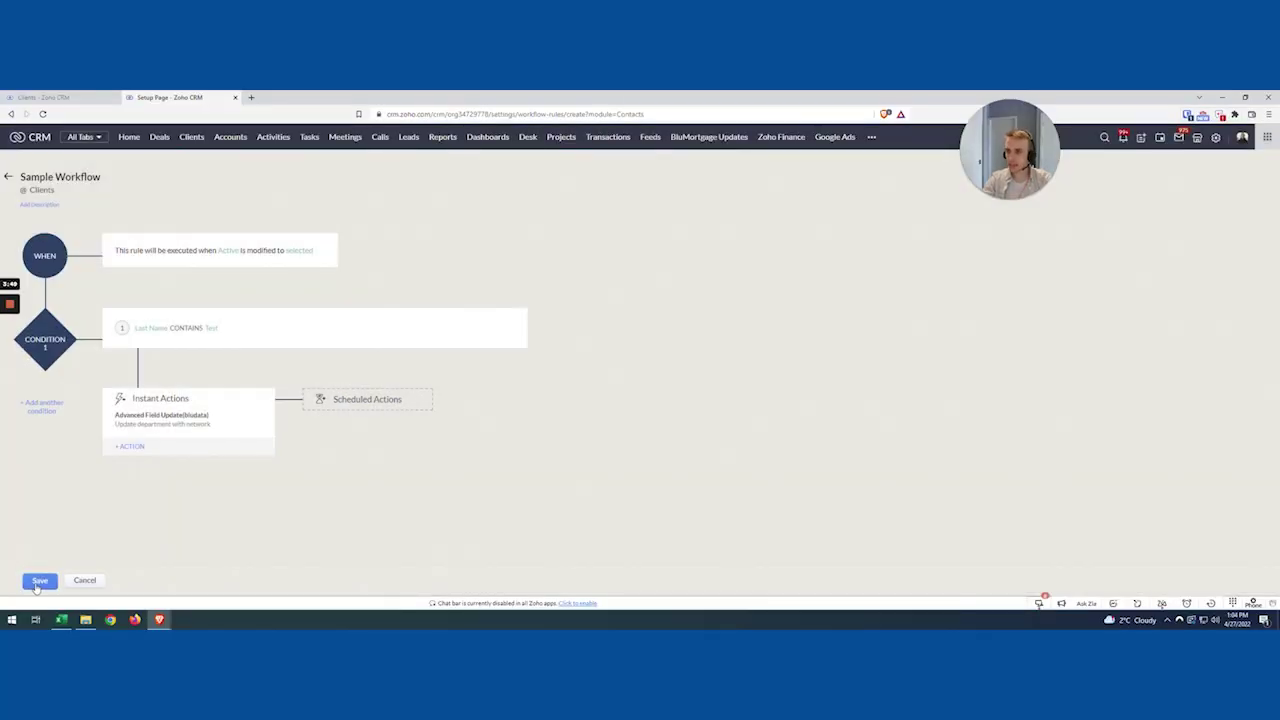
{"action": "left_click", "coordinate": [38, 582]}
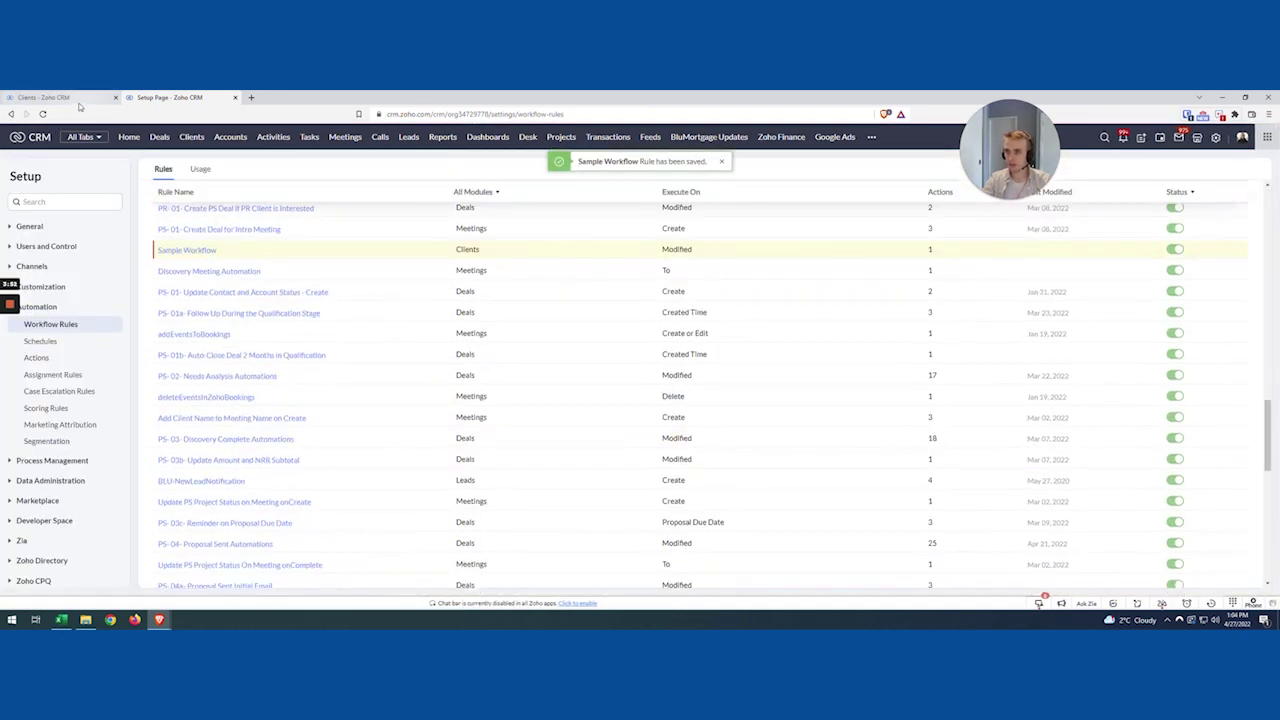
Open the Form Tester client and save its Active checkbox as checked.
{"action": "left_click", "coordinate": [79, 105]}
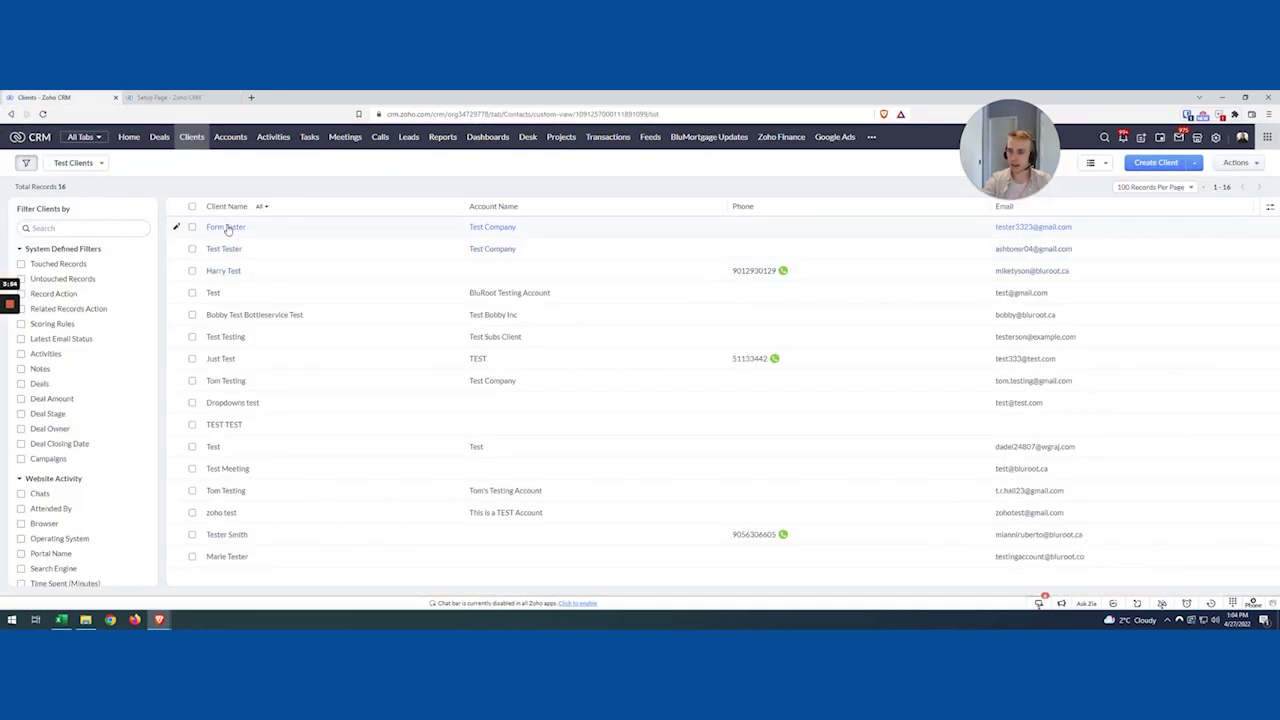
{"action": "left_click", "coordinate": [226, 227]}
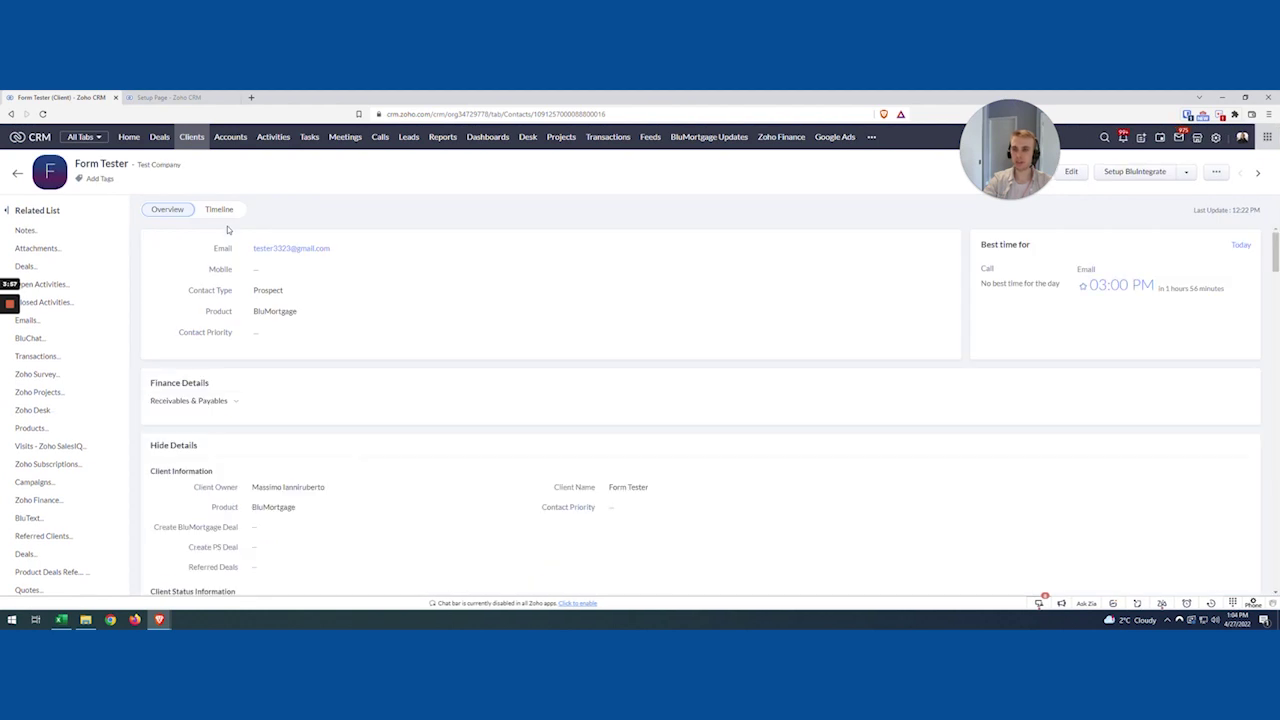
{"action": "scroll", "coordinate": [585, 419], "scroll_direction": "down", "scroll_amount": 1}
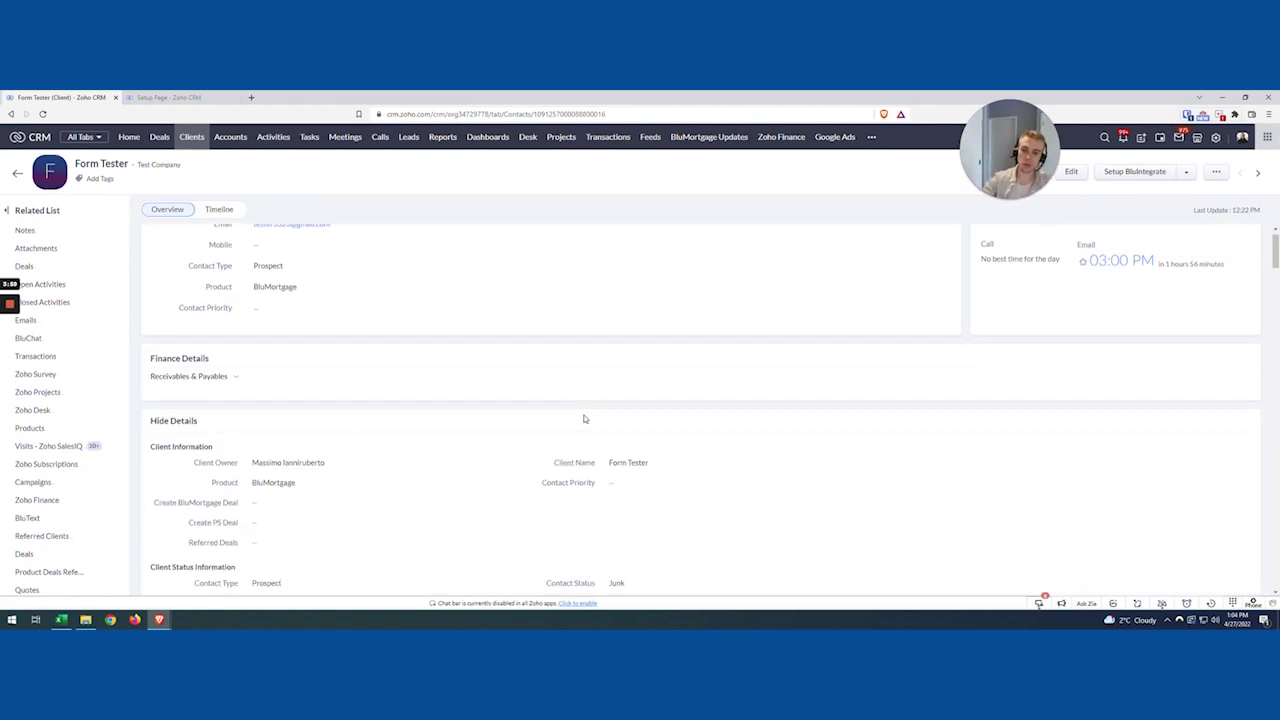
{"action": "scroll", "coordinate": [585, 419], "scroll_direction": "down", "scroll_amount": 3}
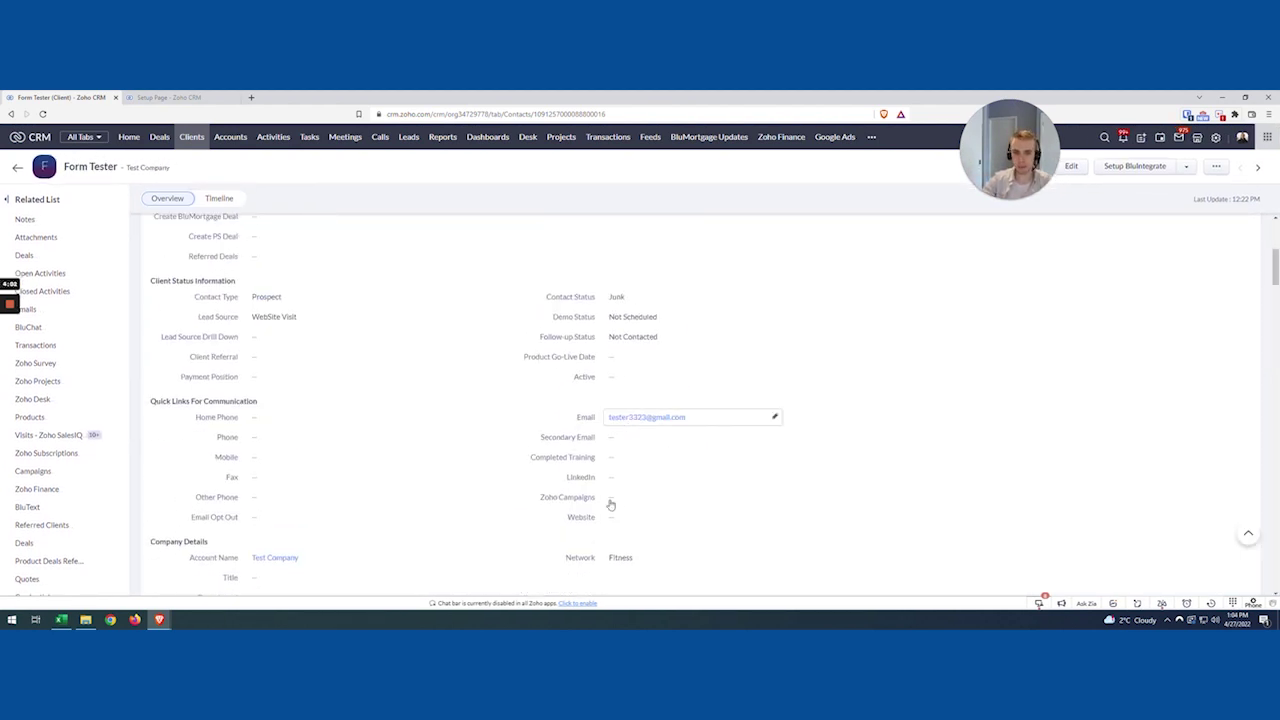
{"action": "left_click", "coordinate": [613, 380]}
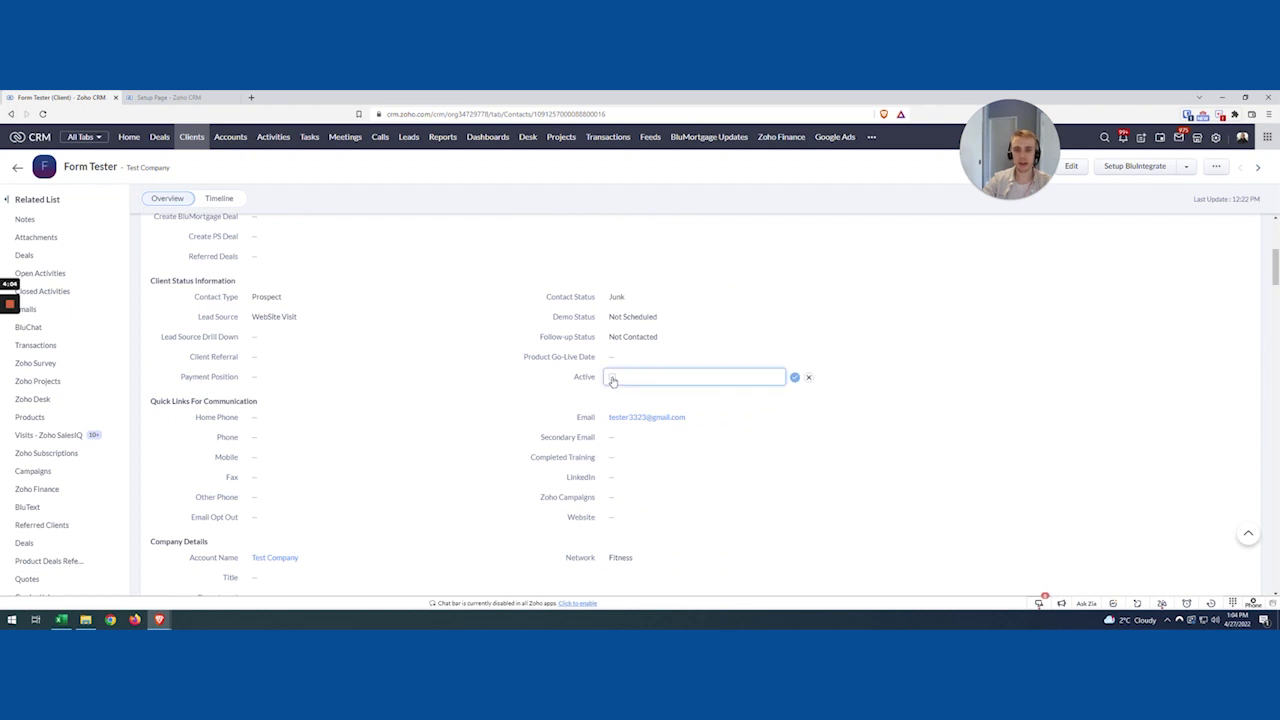
{"action": "left_click", "coordinate": [612, 380]}
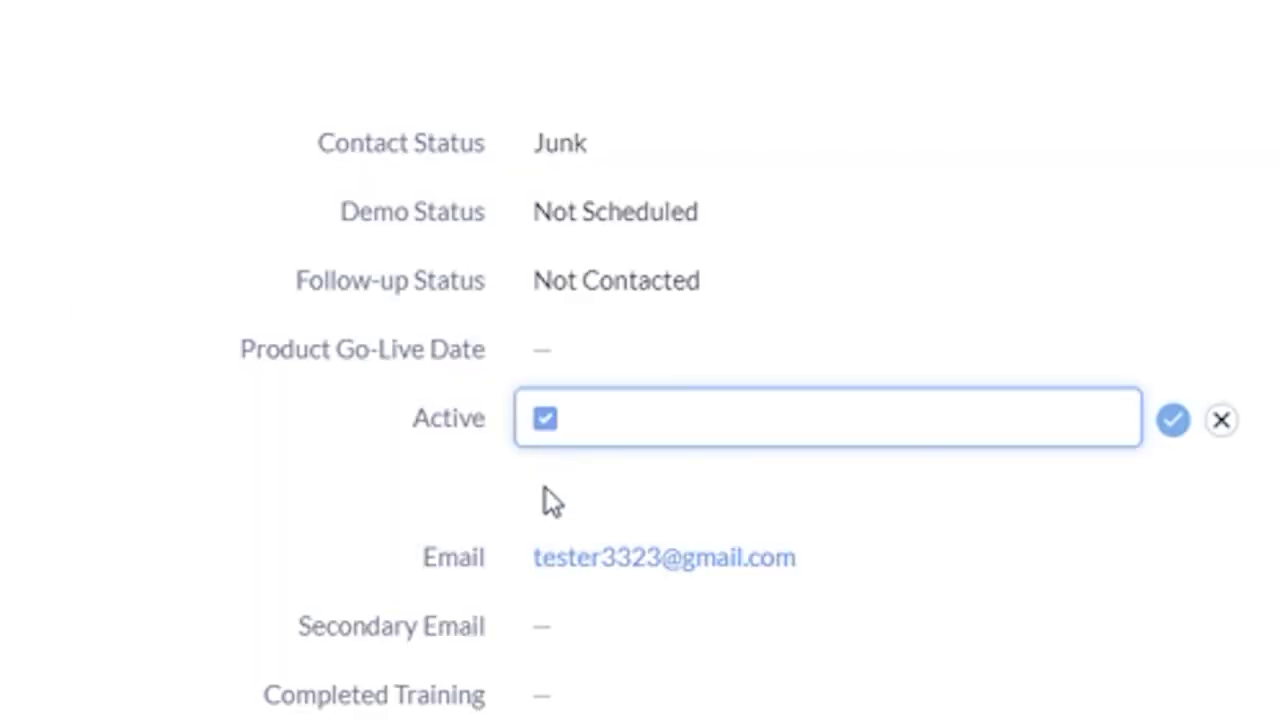
{"action": "left_click", "coordinate": [1172, 420]}
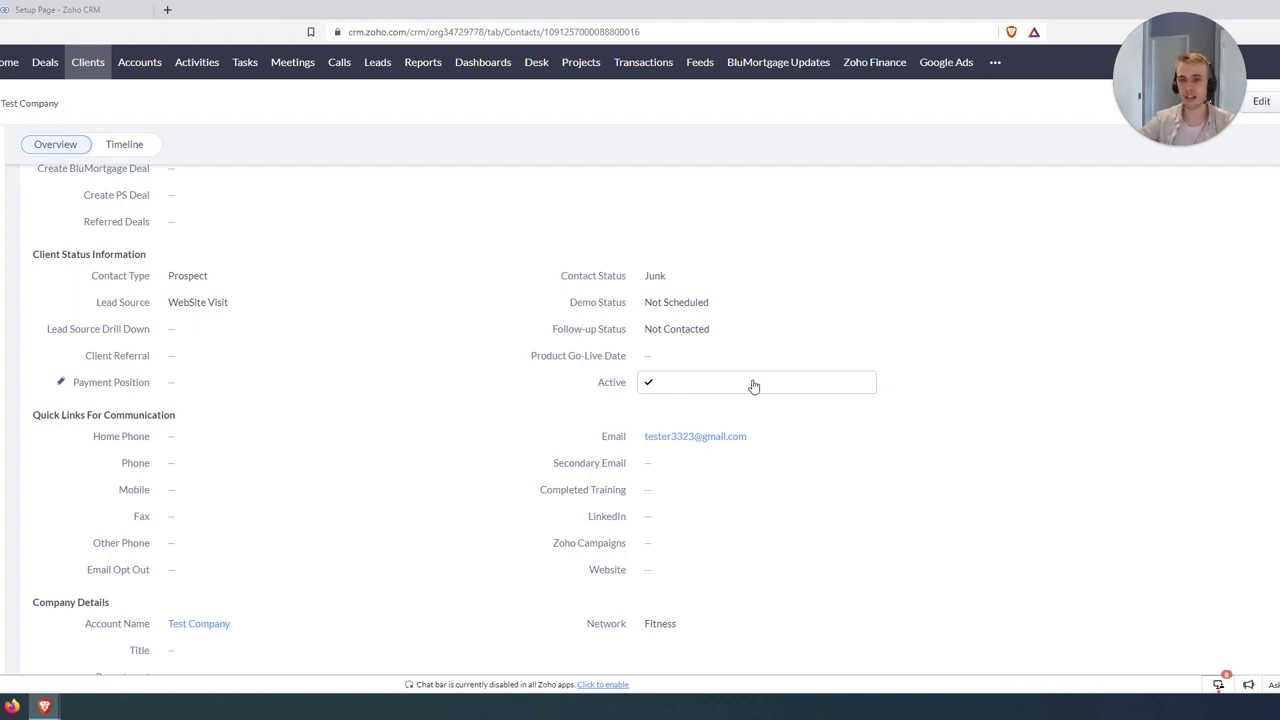
{"action": "left_click", "coordinate": [125, 150]}
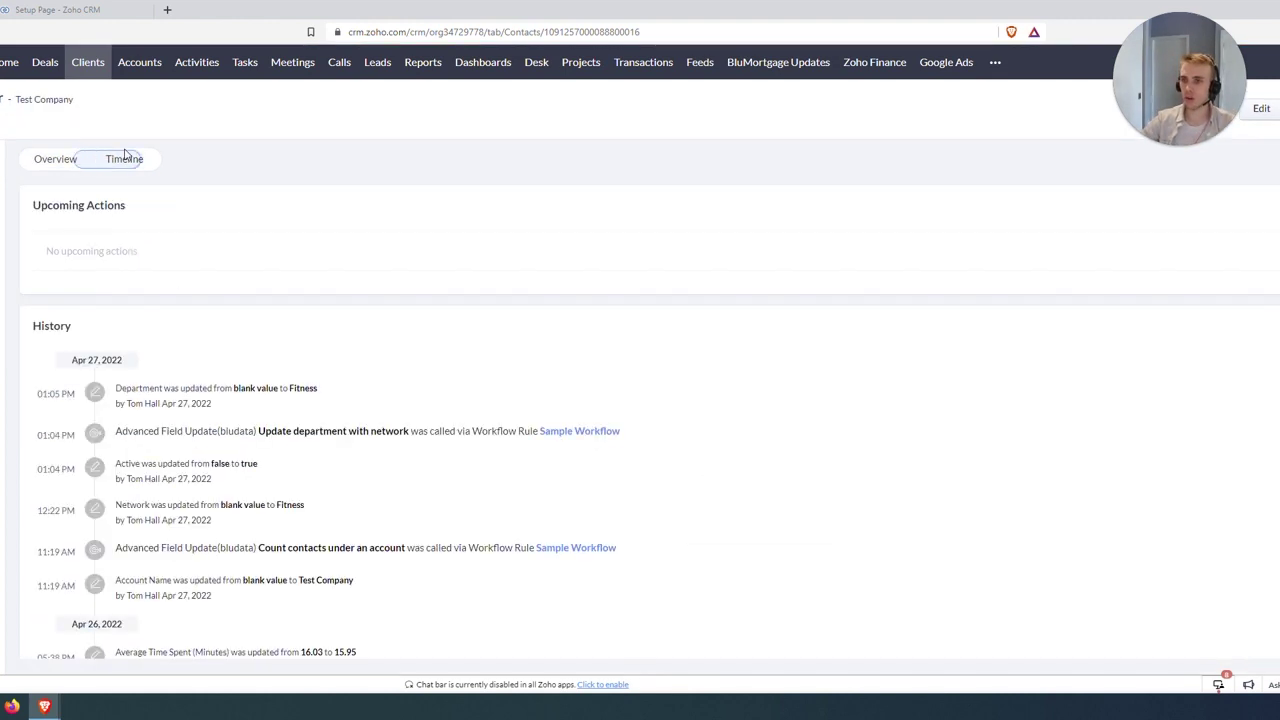
{"action": "triple_click", "coordinate": [255, 472]}
{"action": "left_click", "coordinate": [265, 462]}
{"action": "left_click_drag", "start_coordinate": [234, 431], "coordinate": [416, 431]}
{"action": "left_click", "coordinate": [366, 404]}
{"action": "triple_click", "coordinate": [364, 402]}
{"action": "left_click", "coordinate": [324, 395]}
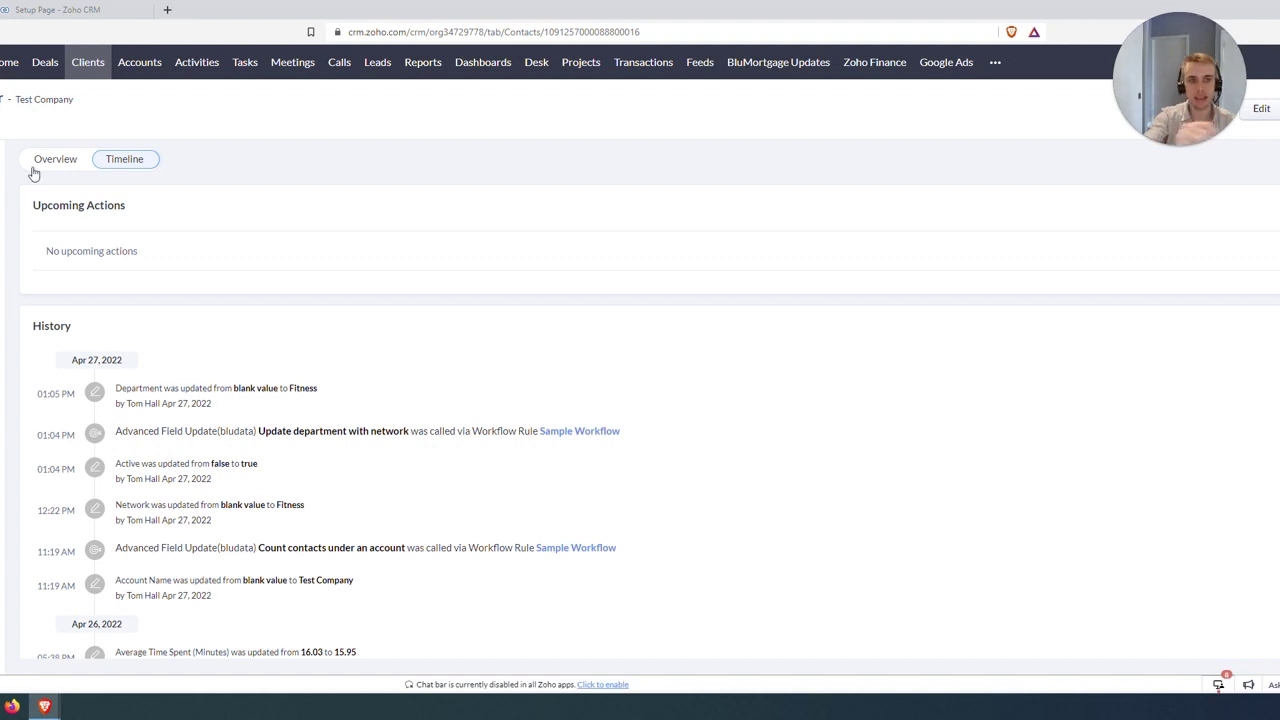
{"action": "left_click", "coordinate": [74, 167]}
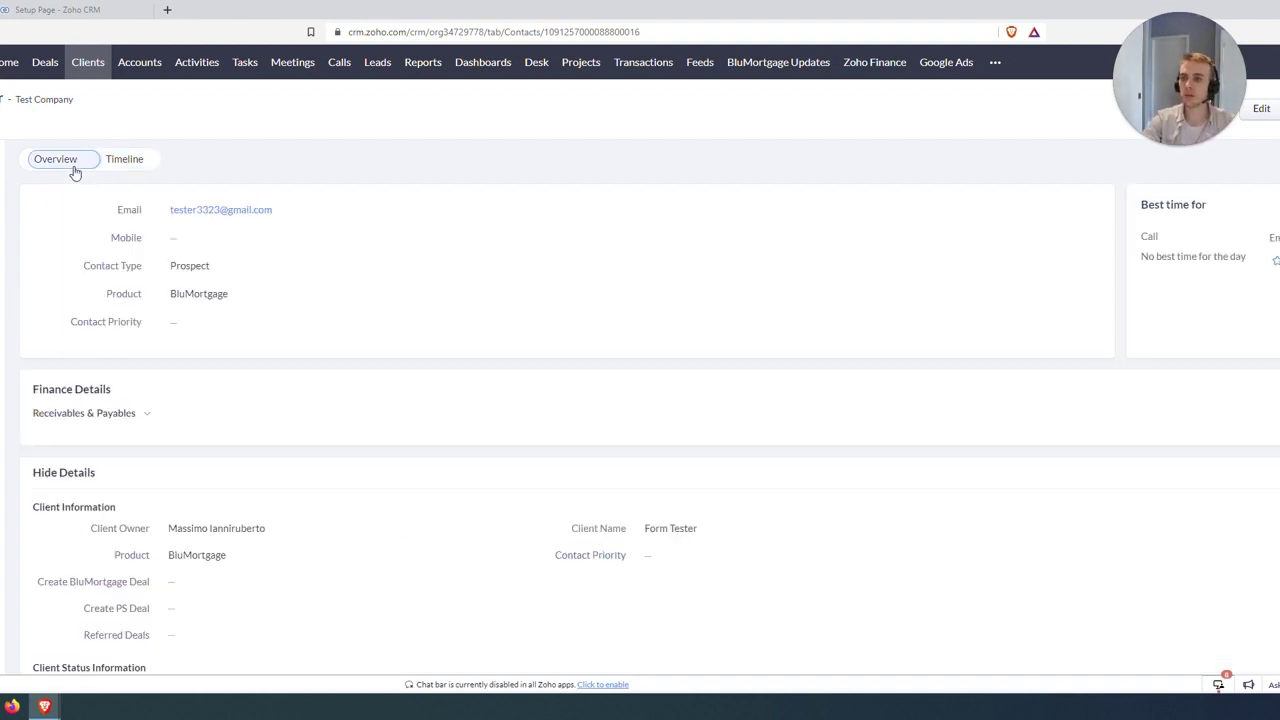
{"action": "scroll", "coordinate": [260, 311], "scroll_direction": "down", "scroll_amount": 2}
{"action": "scroll", "coordinate": [260, 311], "scroll_direction": "up", "scroll_amount": 2}
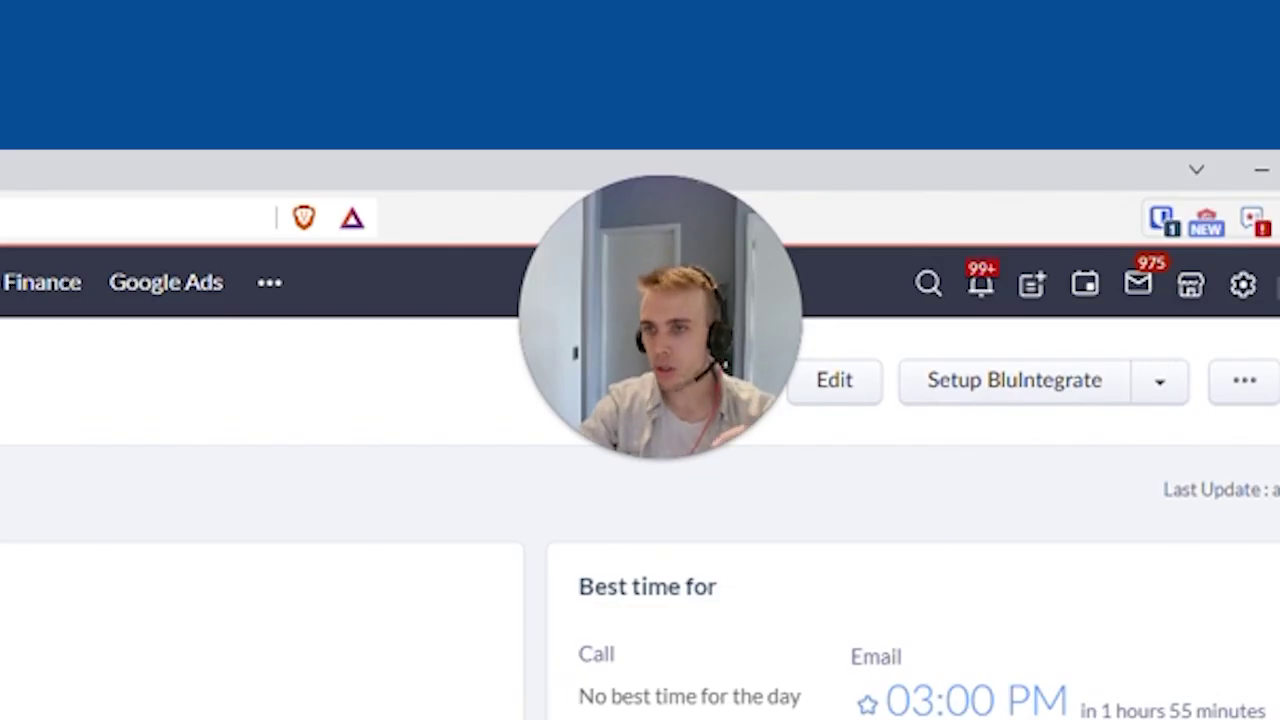
Select the Form Tester, Harry Test, Test Testing and Tom Testing records in the clients list.
{"action": "left_click", "coordinate": [87, 62]}
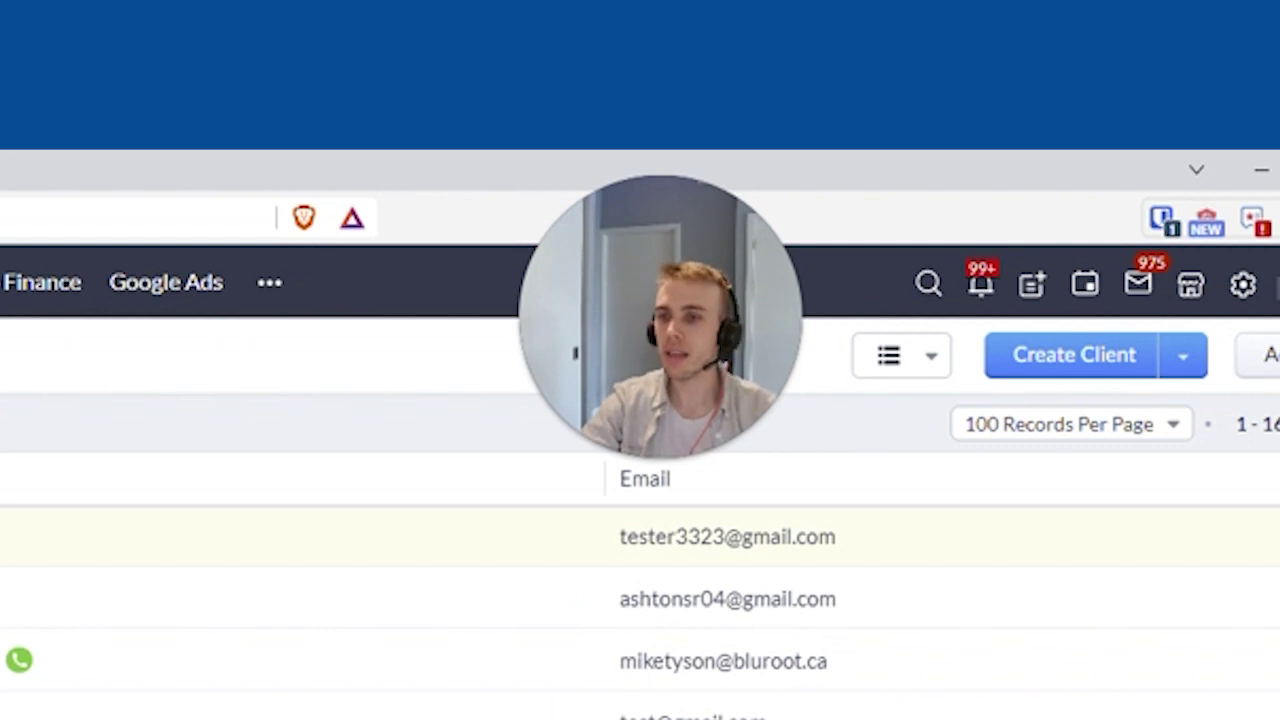
{"action": "left_click", "coordinate": [5, 537]}
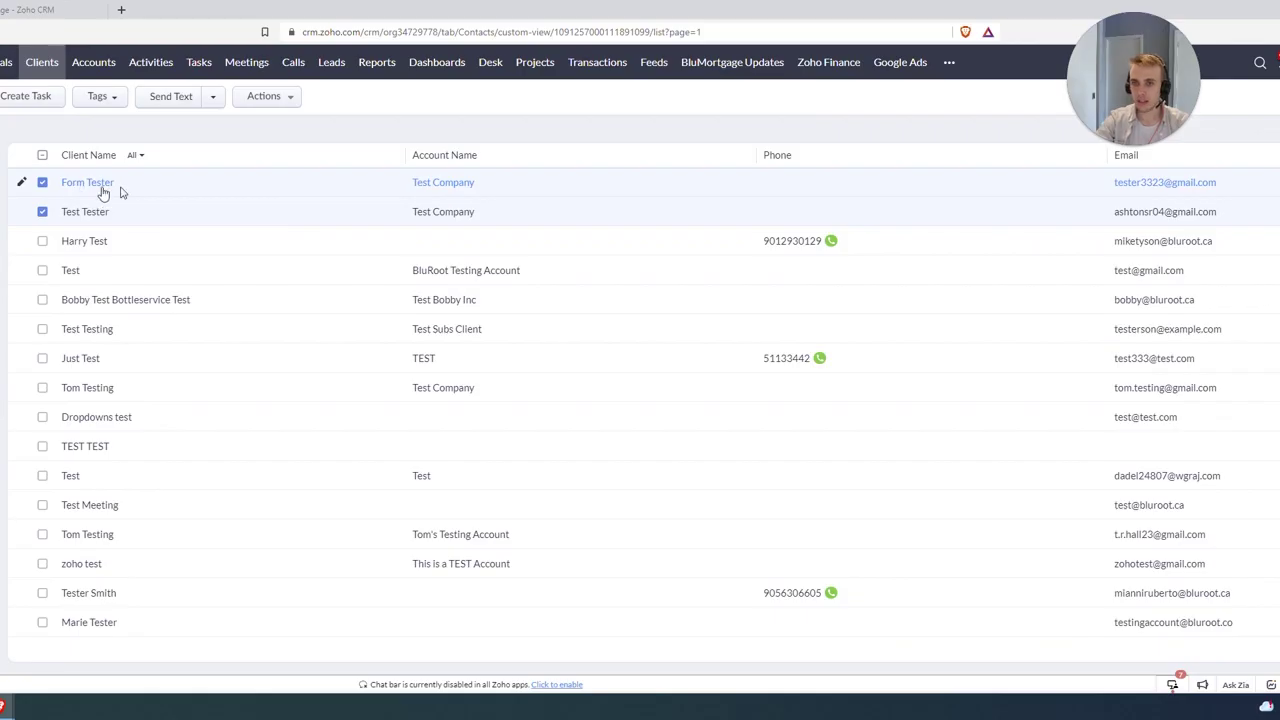
{"action": "left_click", "coordinate": [42, 242]}
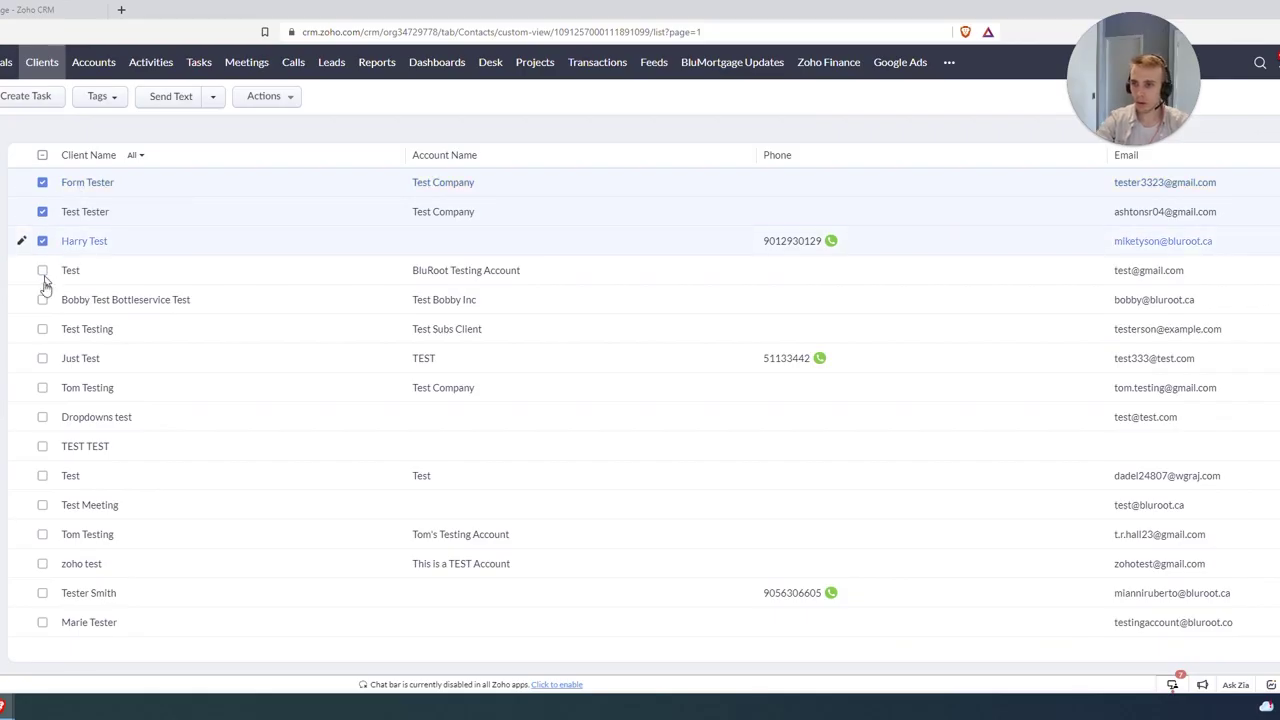
{"action": "left_click", "coordinate": [42, 329]}
{"action": "left_click", "coordinate": [42, 389]}
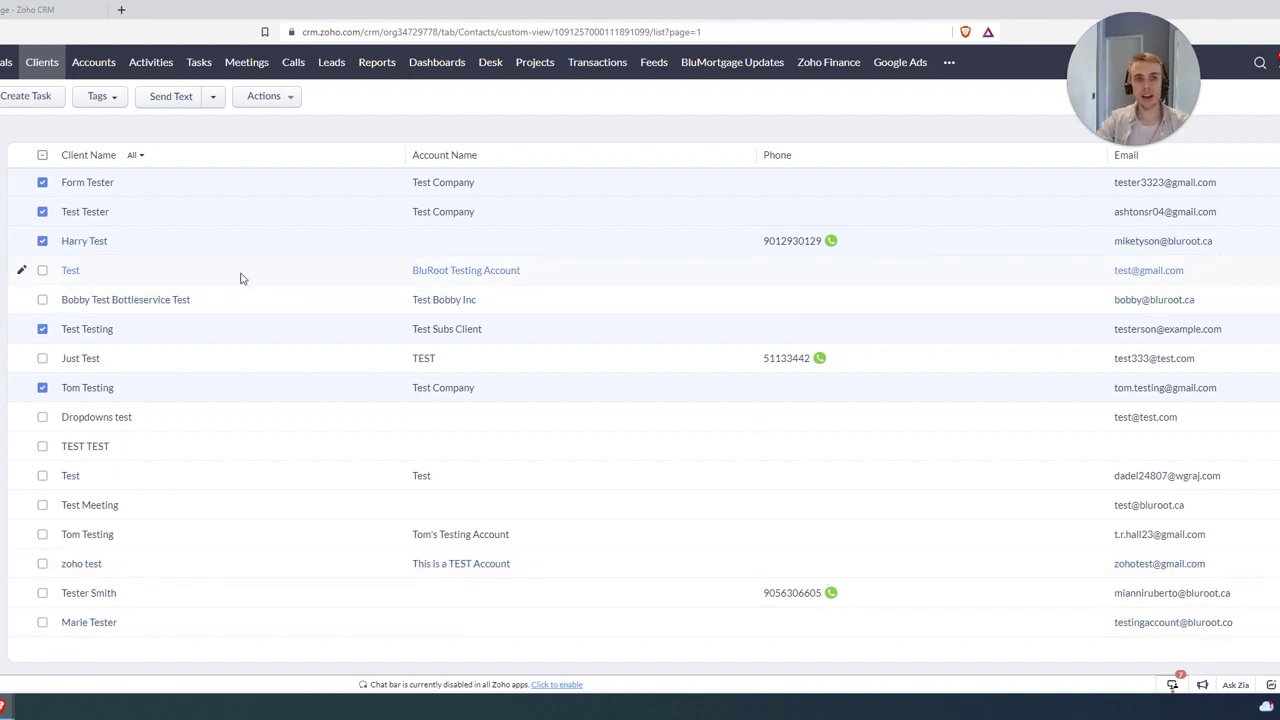
Mass-update the selected clients so the Active field is checked.
{"action": "left_click", "coordinate": [281, 96]}
{"action": "left_click", "coordinate": [273, 151]}
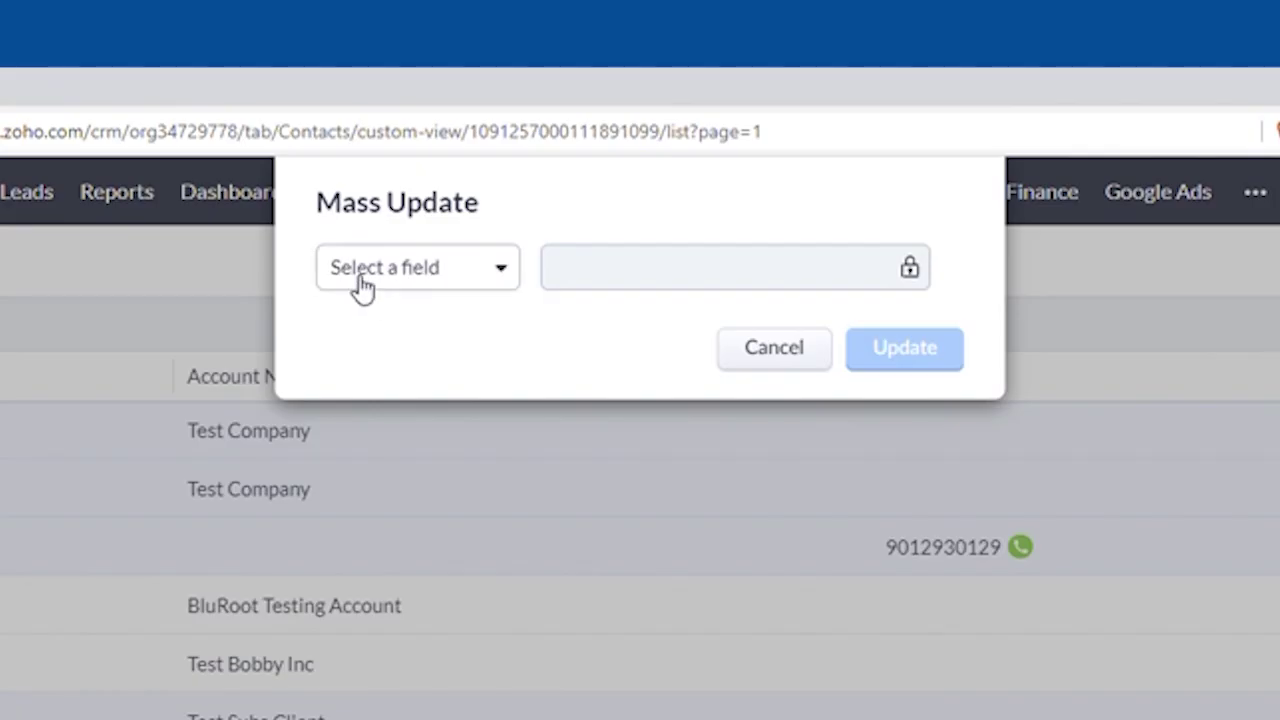
{"action": "left_click", "coordinate": [500, 107]}
{"action": "type", "text": "act"}
{"action": "left_click", "coordinate": [368, 390]}
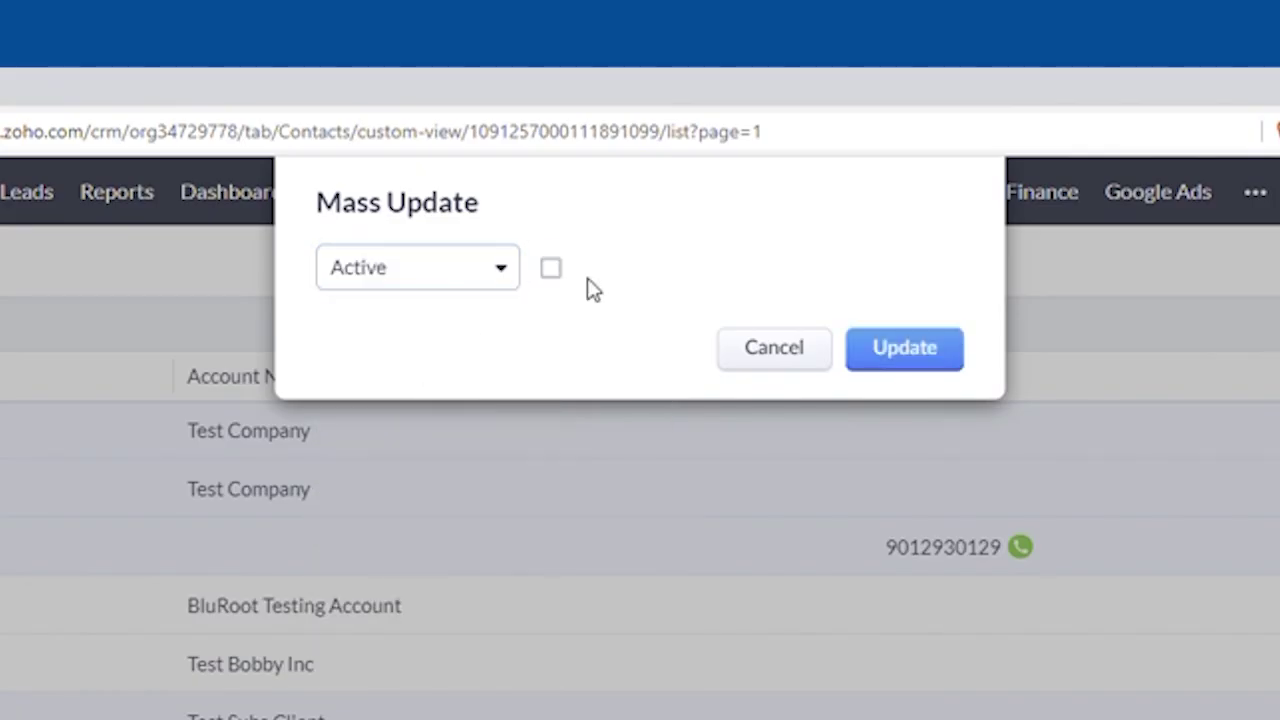
{"action": "left_click", "coordinate": [551, 268]}
{"action": "left_click", "coordinate": [926, 362]}
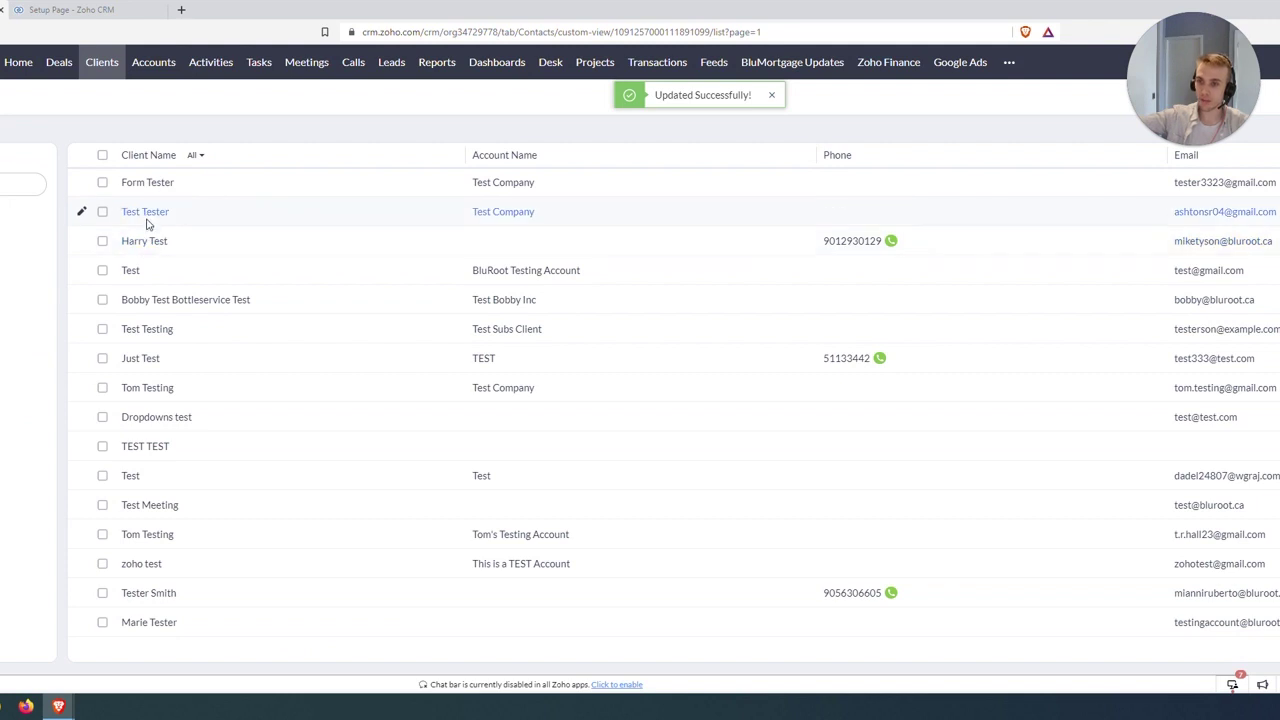
{"action": "left_click", "coordinate": [143, 211]}
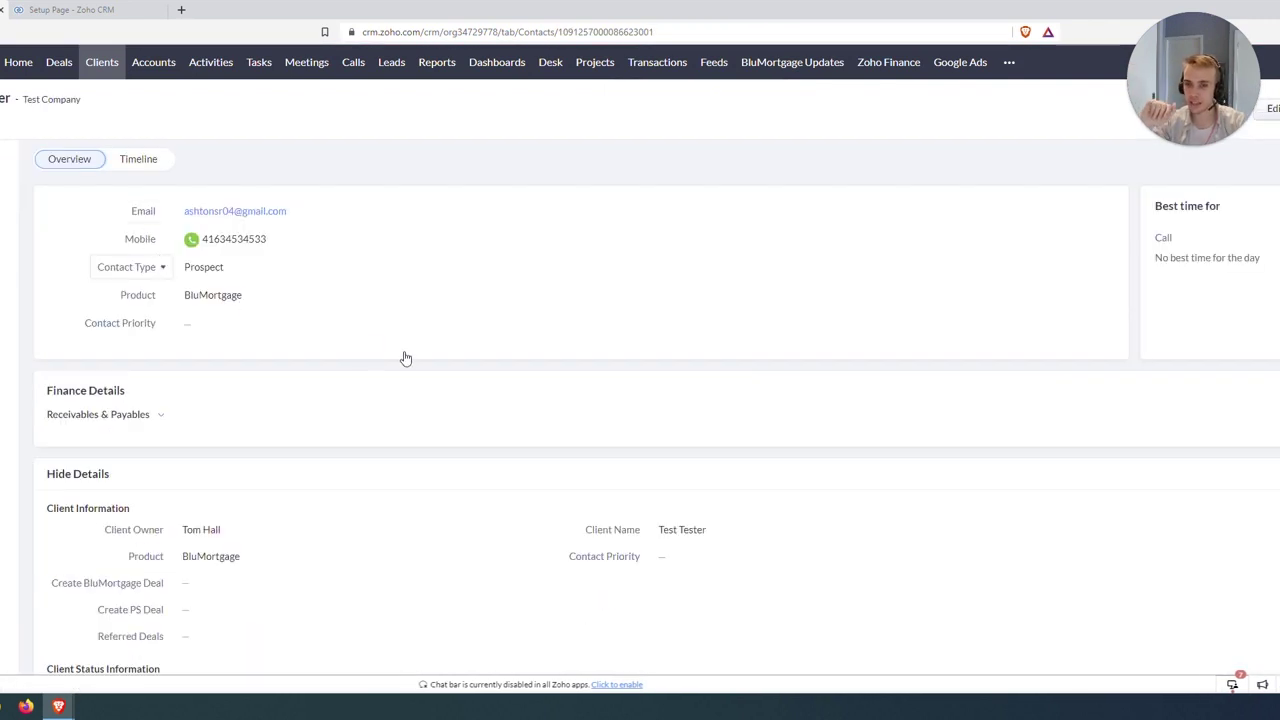
{"action": "scroll", "coordinate": [594, 451], "scroll_direction": "down", "scroll_amount": 3}
{"action": "scroll", "coordinate": [665, 585], "scroll_direction": "down", "scroll_amount": 3}
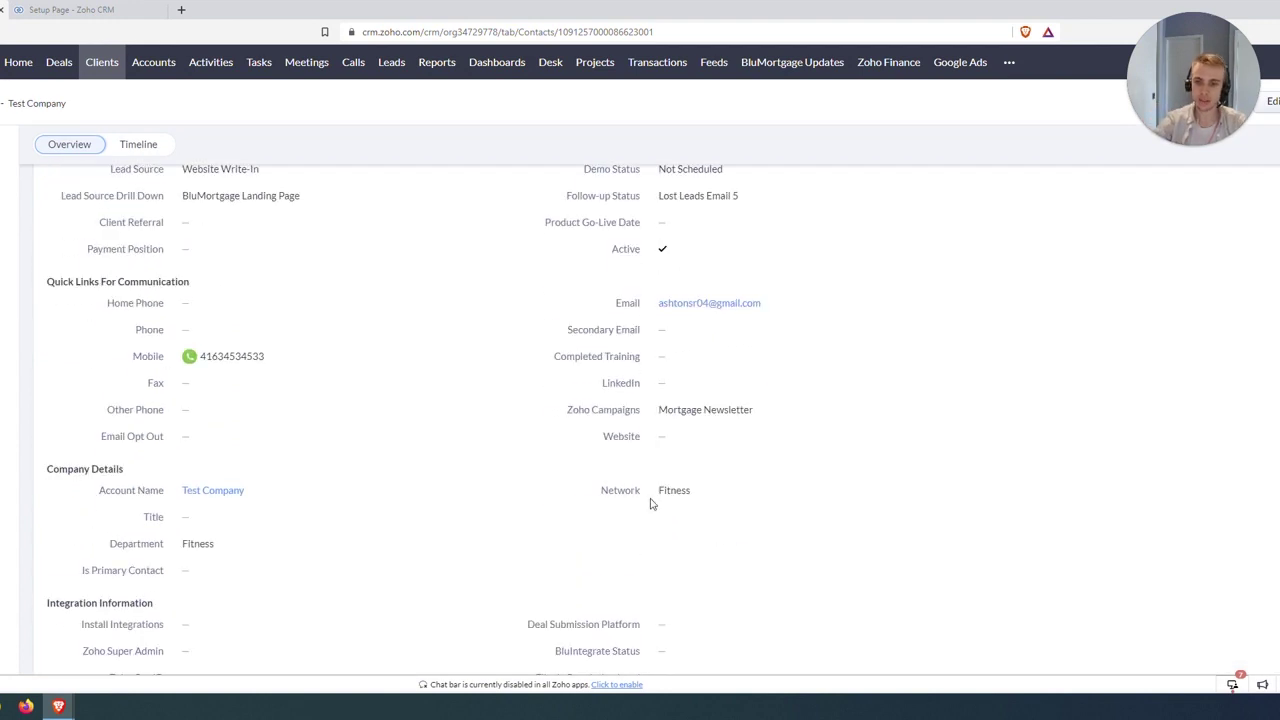
{"action": "left_click_drag", "start_coordinate": [630, 490], "coordinate": [704, 494]}
{"action": "left_click_drag", "start_coordinate": [126, 543], "coordinate": [257, 543]}
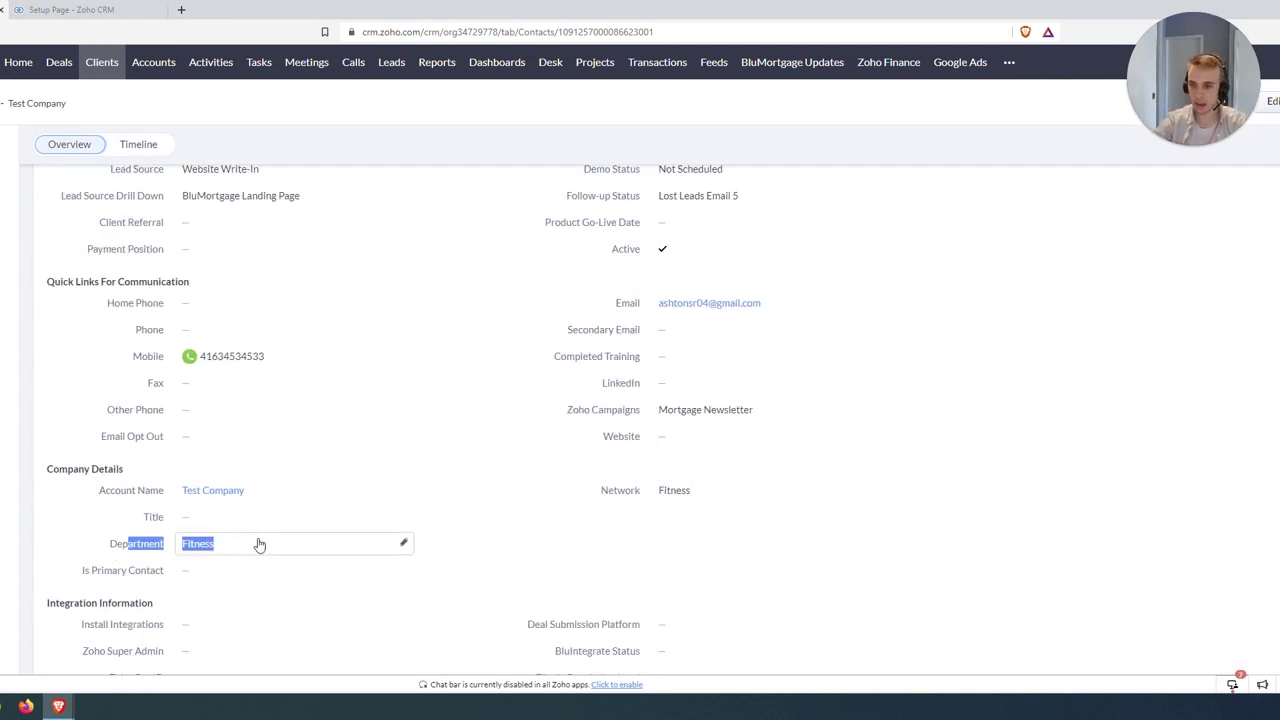
{"action": "left_click", "coordinate": [143, 146]}
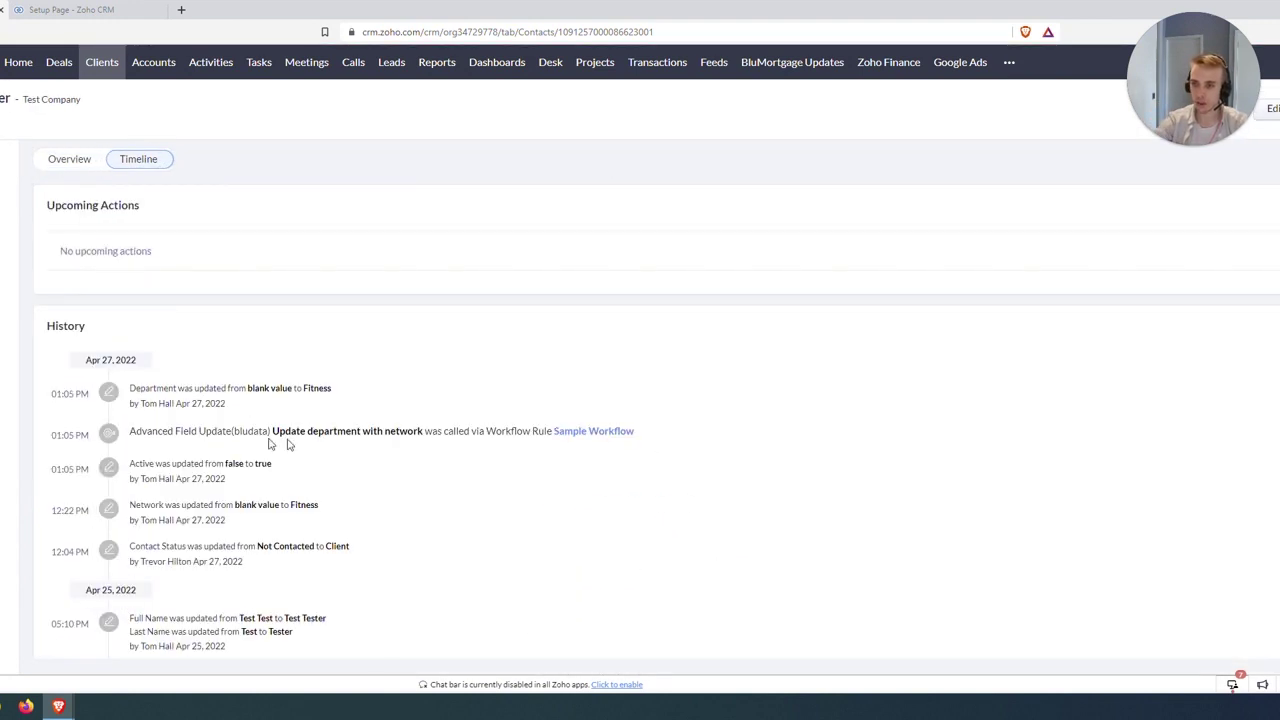
{"action": "left_click_drag", "start_coordinate": [152, 463], "coordinate": [210, 491]}
{"action": "left_click", "coordinate": [211, 495]}
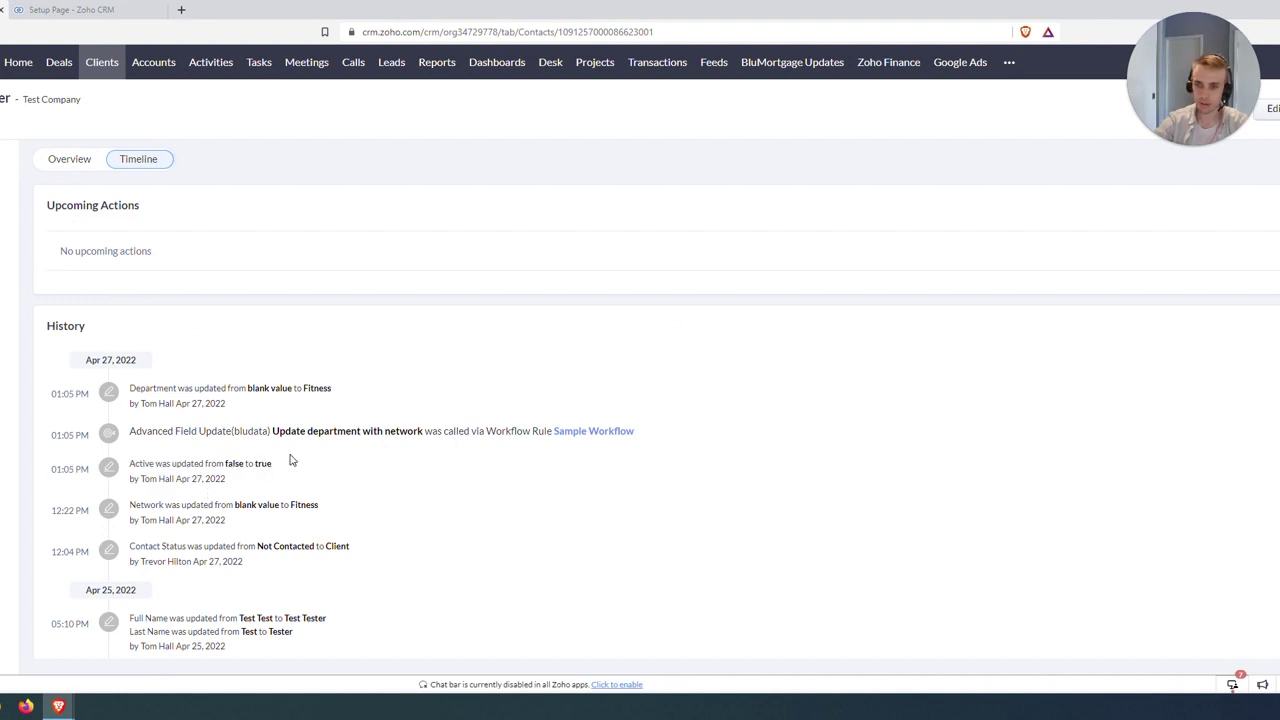
{"action": "left_click_drag", "start_coordinate": [284, 431], "coordinate": [348, 431]}
{"action": "left_click", "coordinate": [346, 432]}
{"action": "left_click_drag", "start_coordinate": [257, 389], "coordinate": [346, 392]}
{"action": "left_click", "coordinate": [346, 393]}
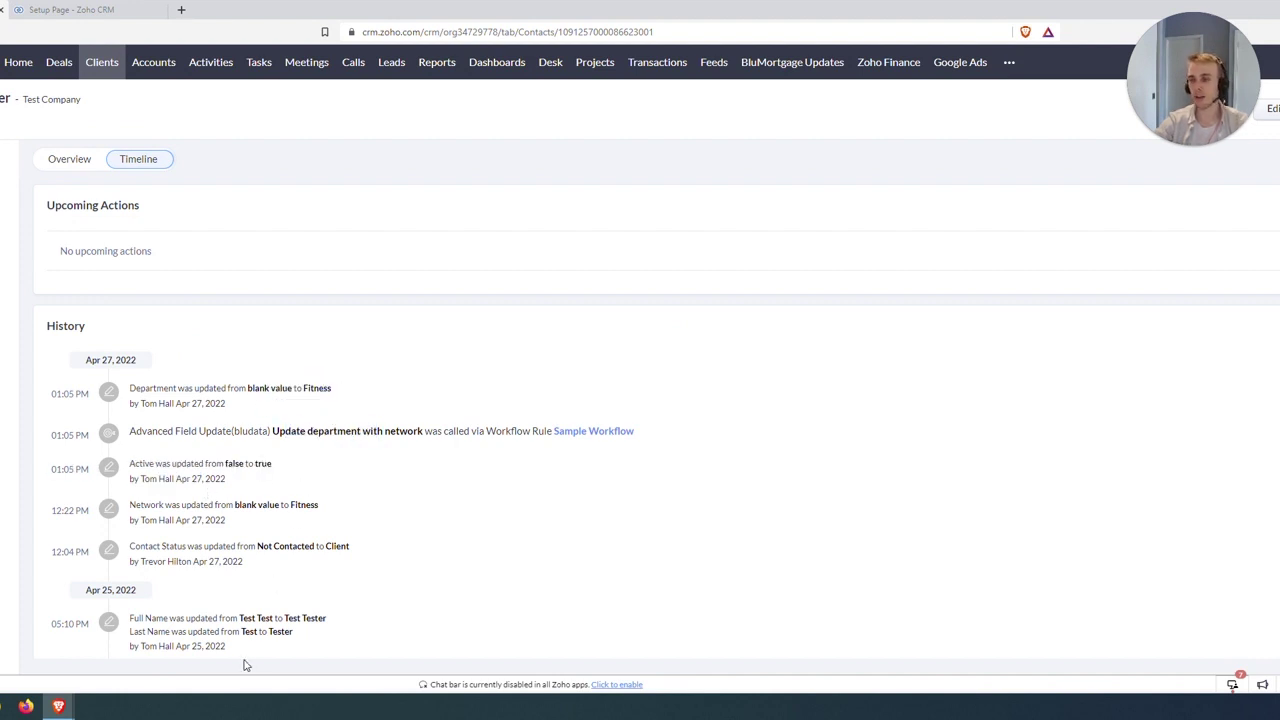
{"action": "left_click", "coordinate": [100, 64]}
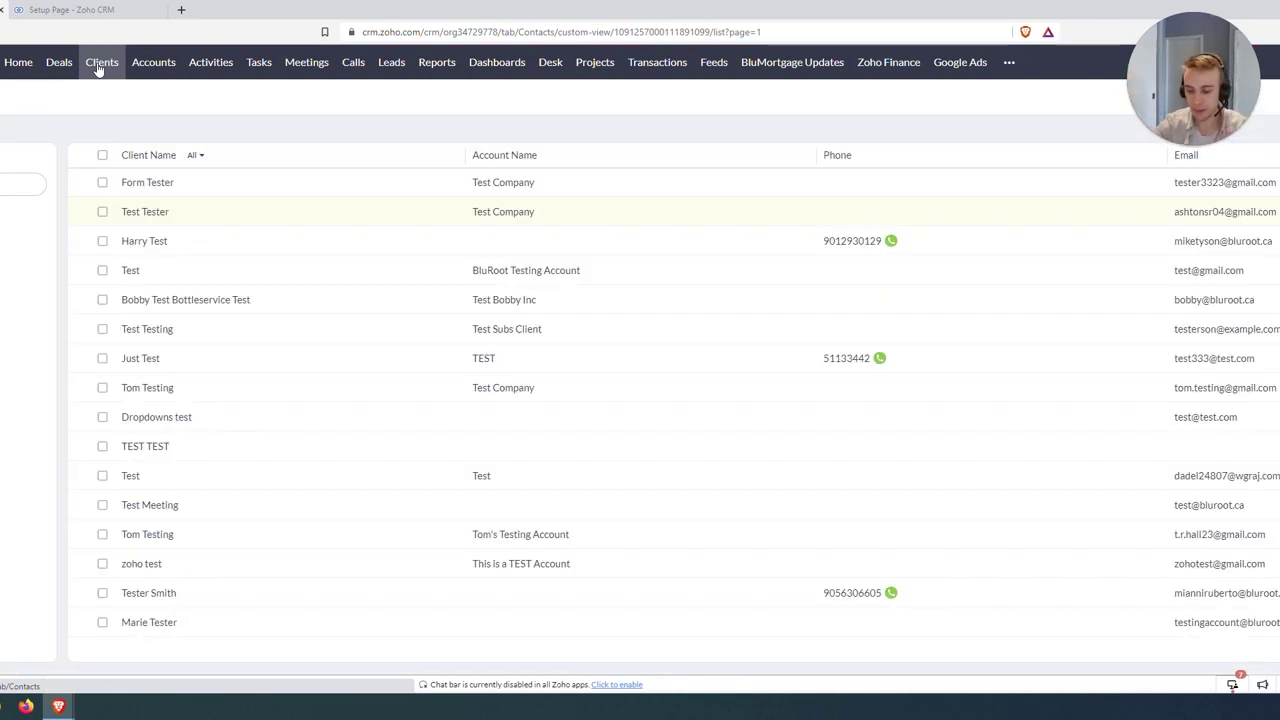
Load bluroot.ca/wes in a new tab and scroll through the page and back up.
{"action": "key", "text": "ctrl+t"}
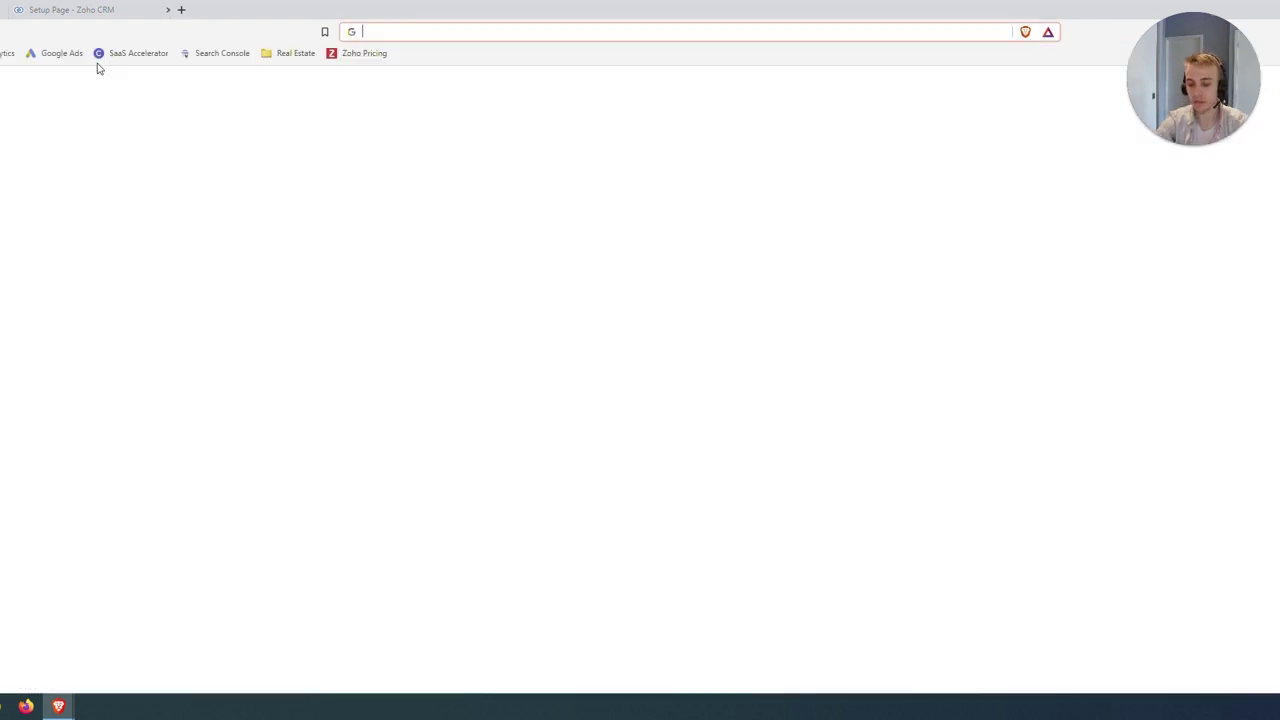
{"action": "type", "text": "bluroot.ca/wes/"}
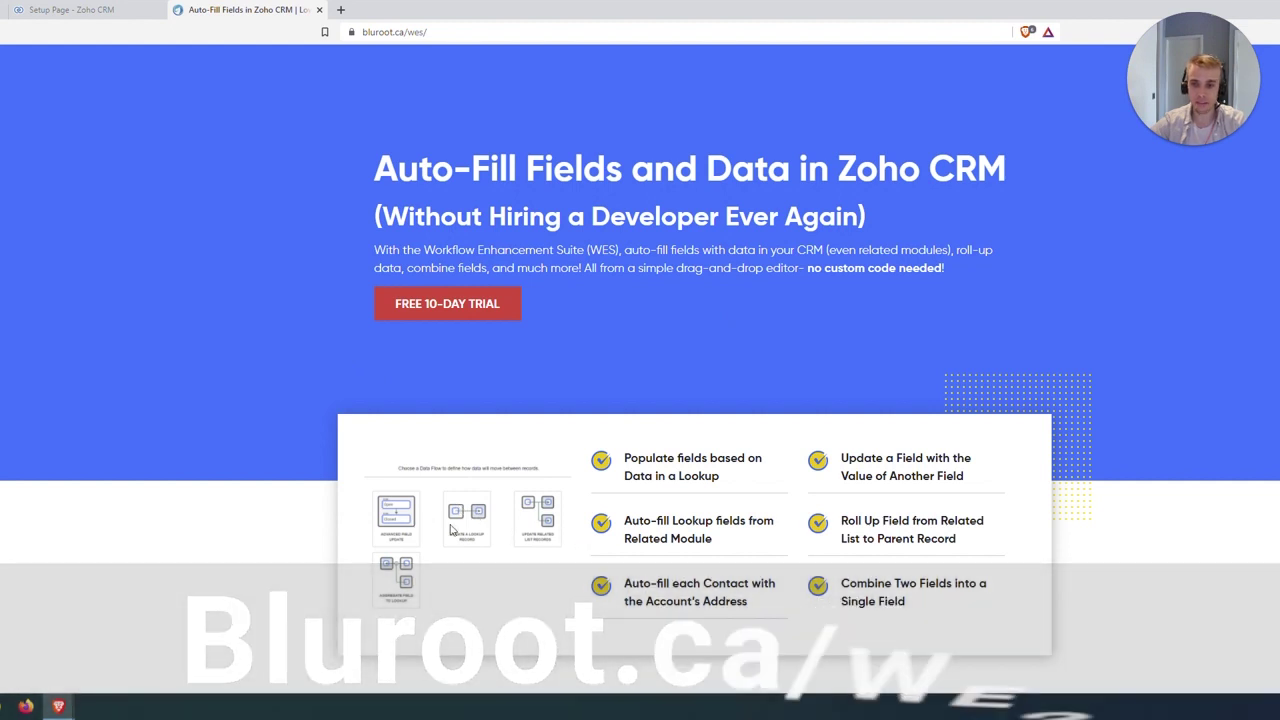
{"action": "scroll", "coordinate": [493, 472], "scroll_direction": "down", "scroll_amount": 8}
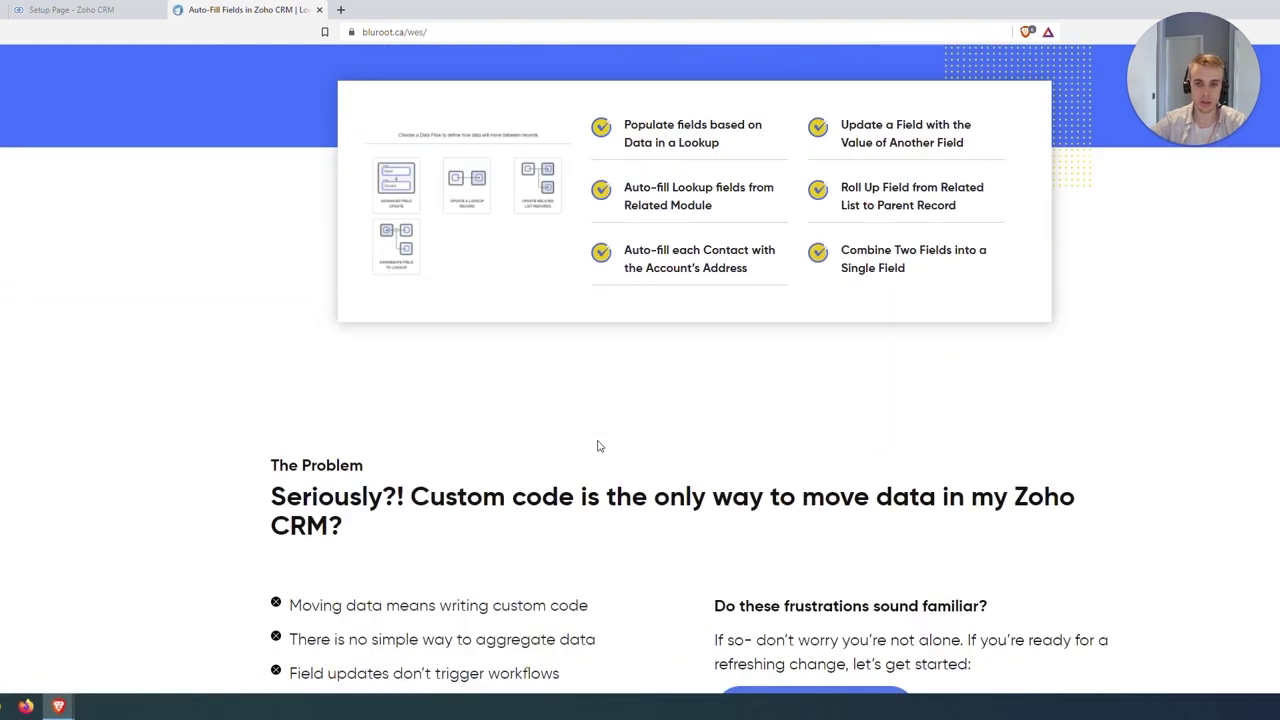
{"action": "scroll", "coordinate": [697, 566], "scroll_direction": "down", "scroll_amount": 7}
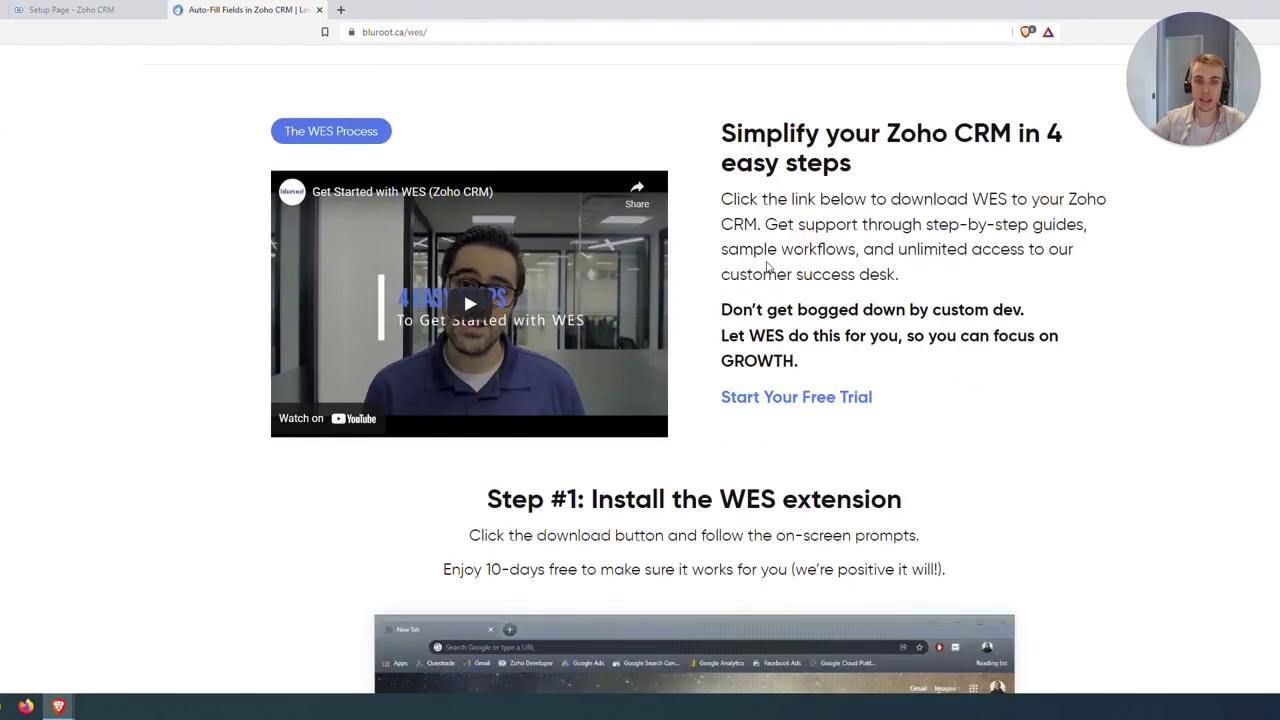
{"action": "scroll", "coordinate": [743, 328], "scroll_direction": "down", "scroll_amount": 1}
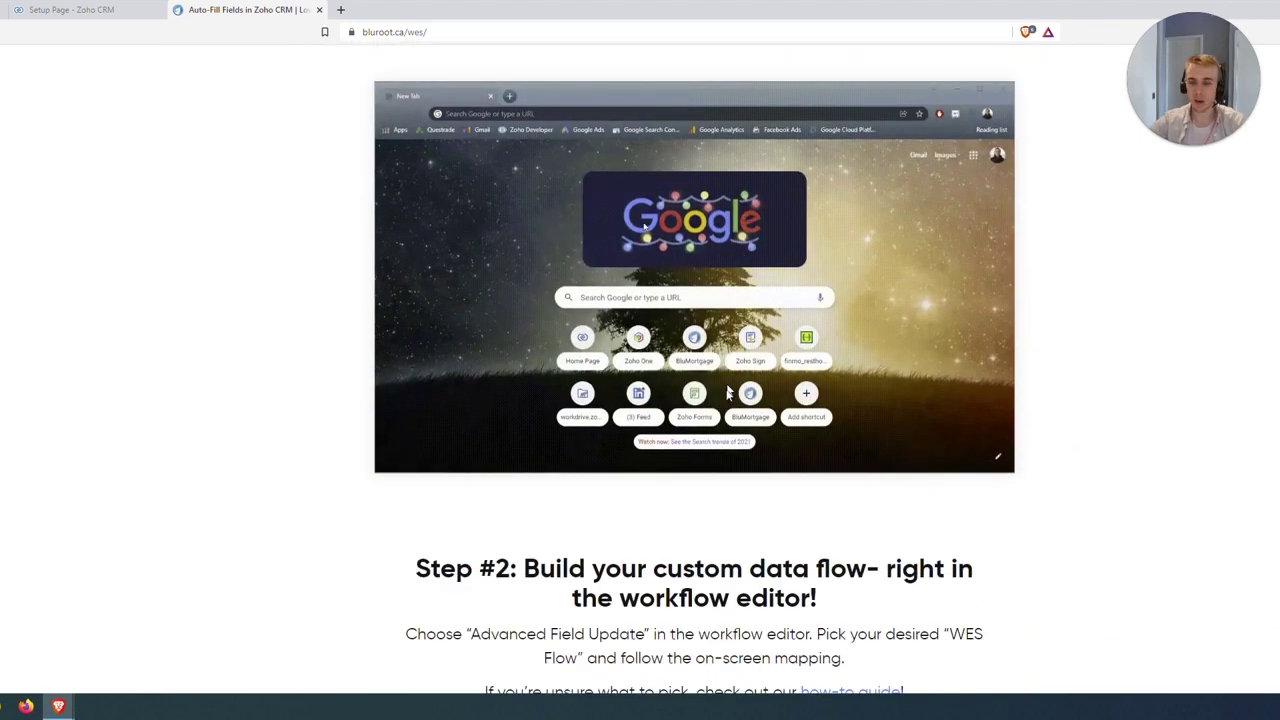
{"action": "scroll", "coordinate": [730, 405], "scroll_direction": "down", "scroll_amount": 11}
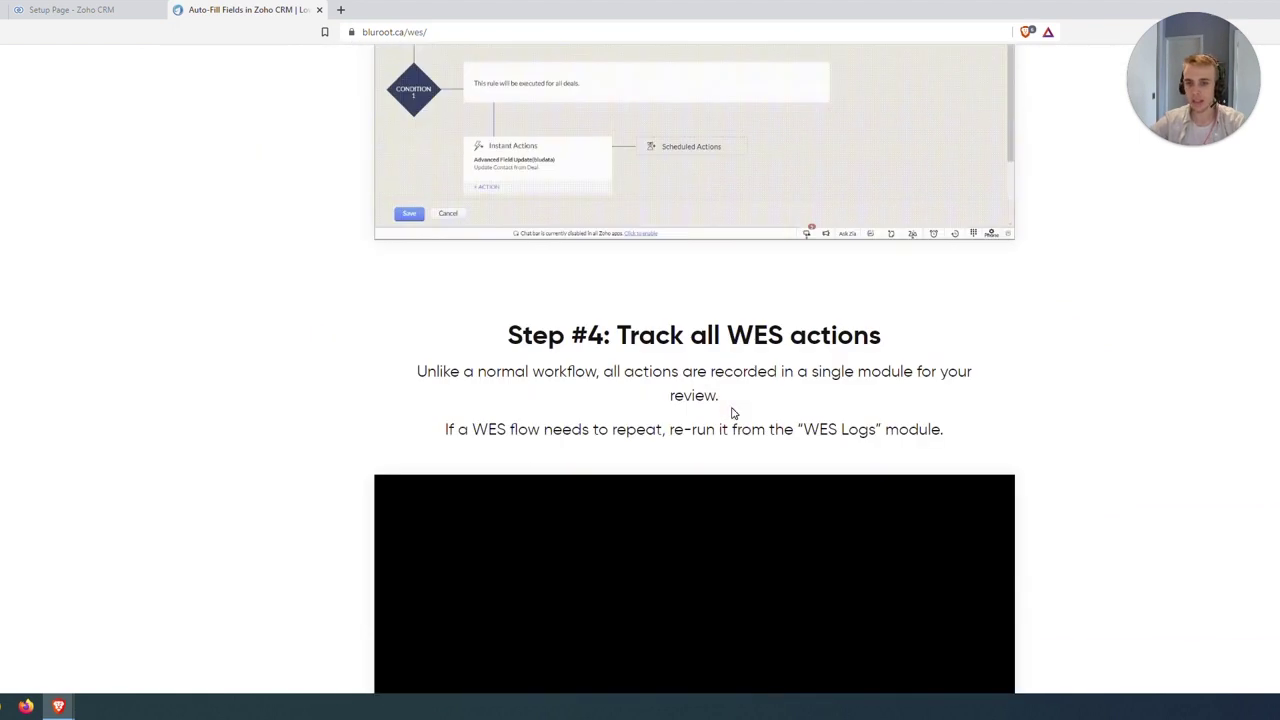
{"action": "scroll", "coordinate": [731, 411], "scroll_direction": "down", "scroll_amount": 8}
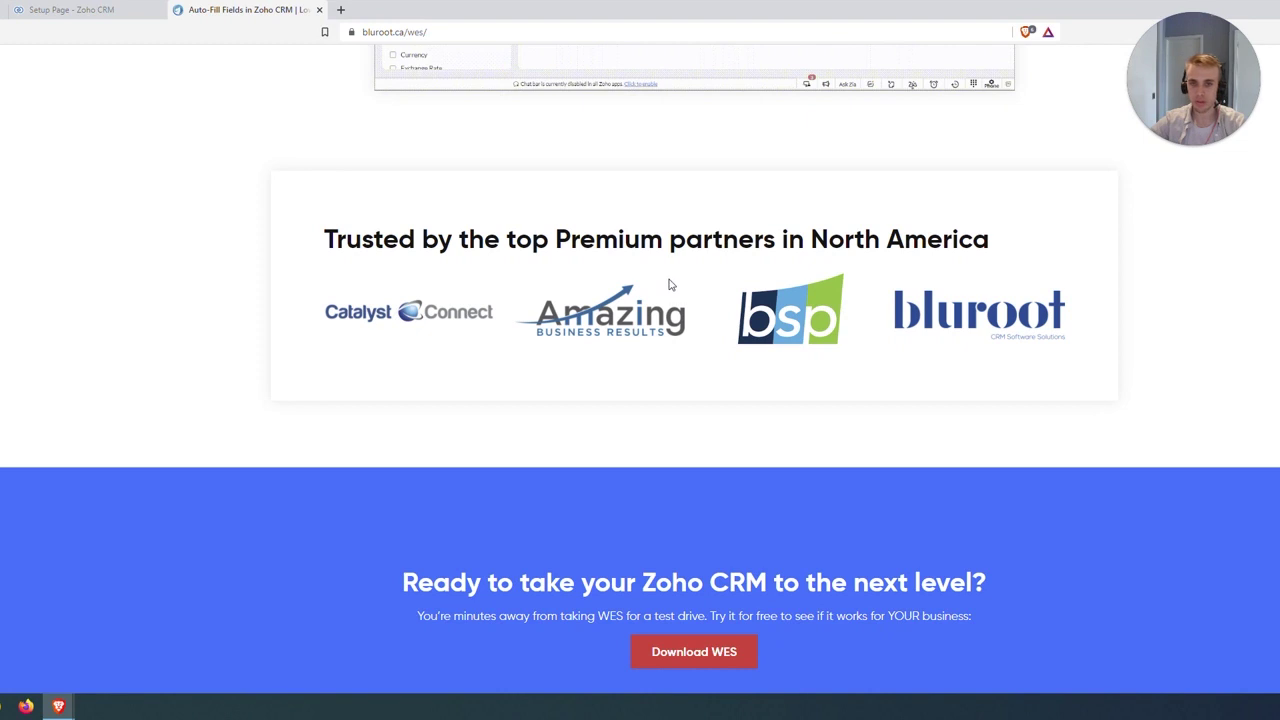
{"action": "scroll", "coordinate": [670, 285], "scroll_direction": "down", "scroll_amount": 3}
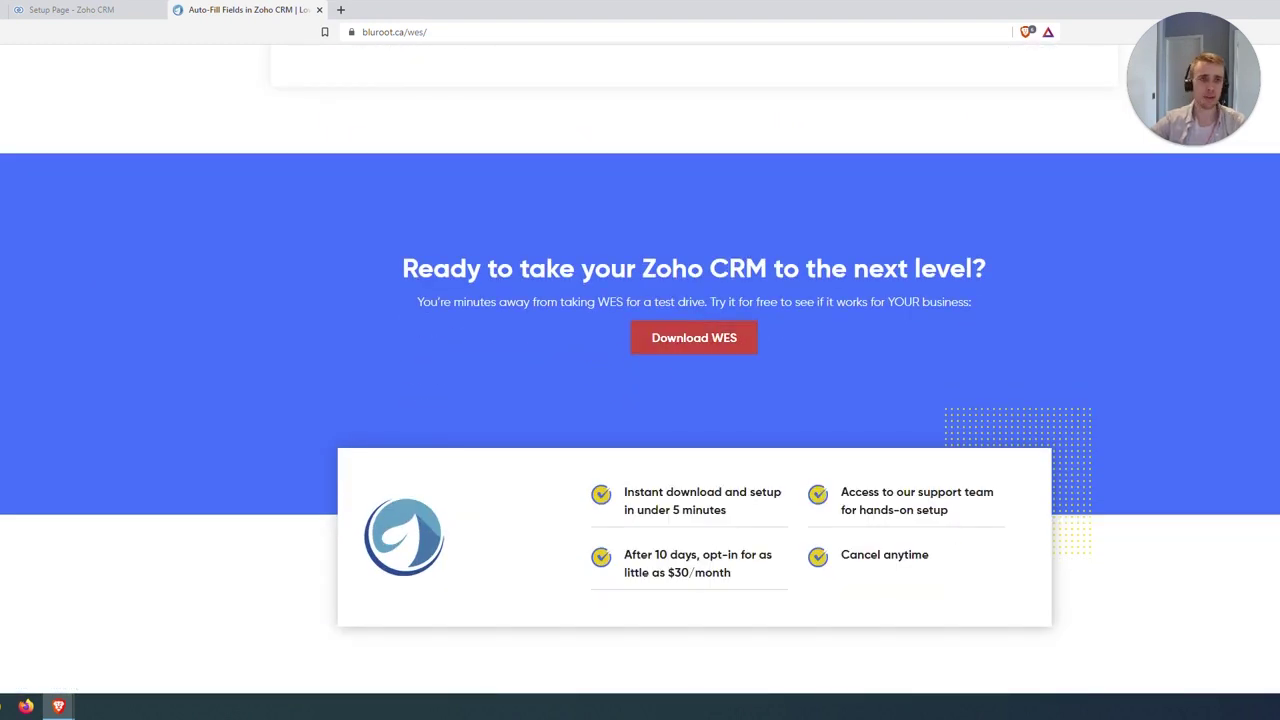
{"action": "scroll", "coordinate": [690, 290], "scroll_direction": "up", "scroll_amount": 18}
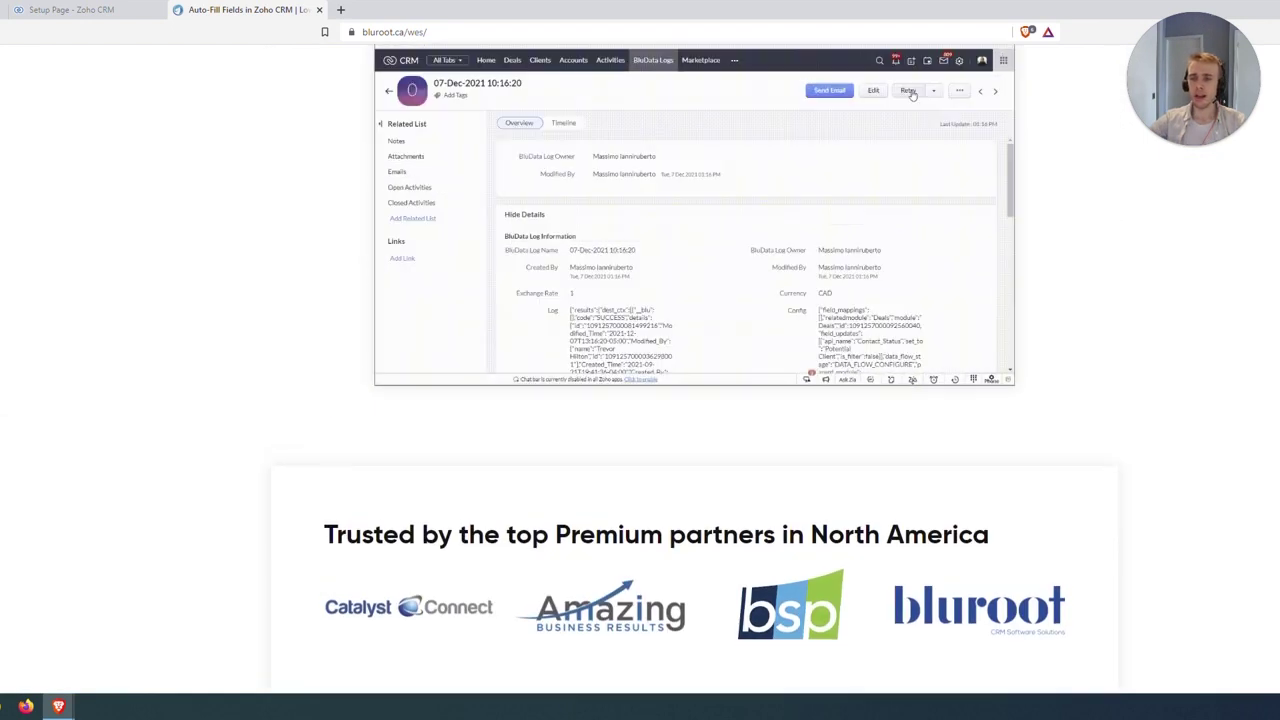
{"action": "scroll", "coordinate": [569, 628], "scroll_direction": "up", "scroll_amount": 15}
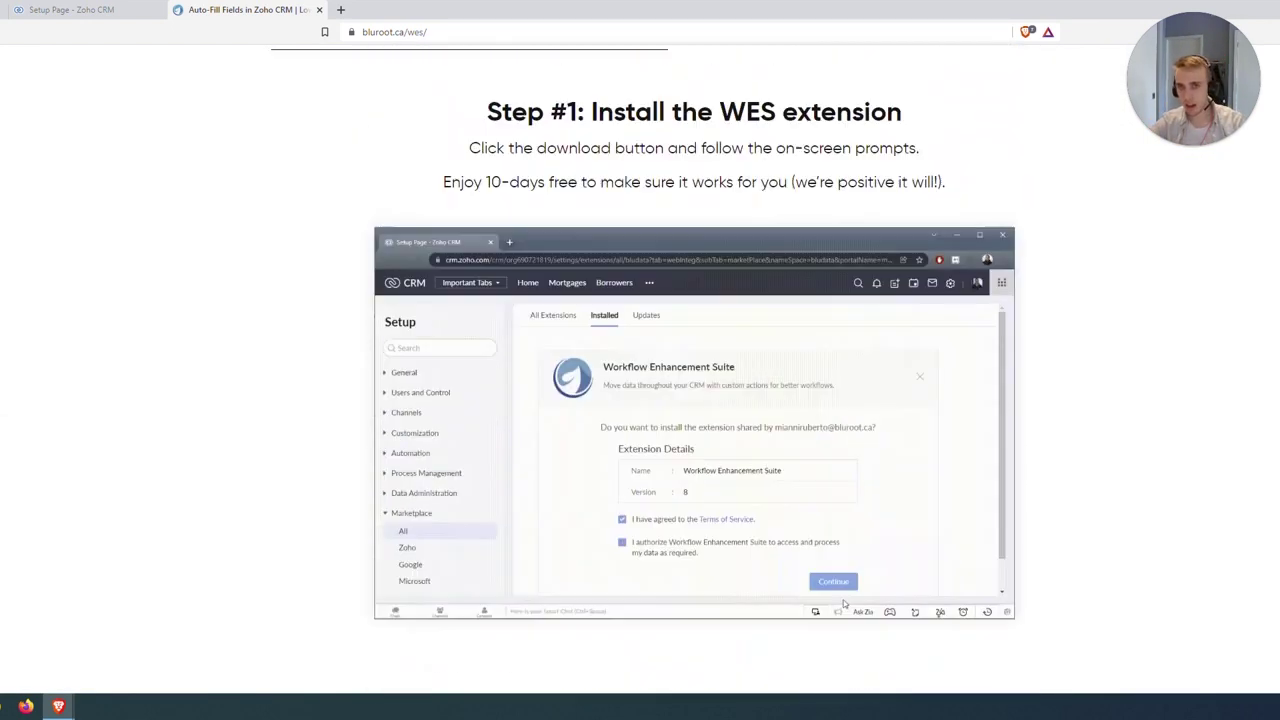
{"action": "scroll", "coordinate": [555, 286], "scroll_direction": "up", "scroll_amount": 3}
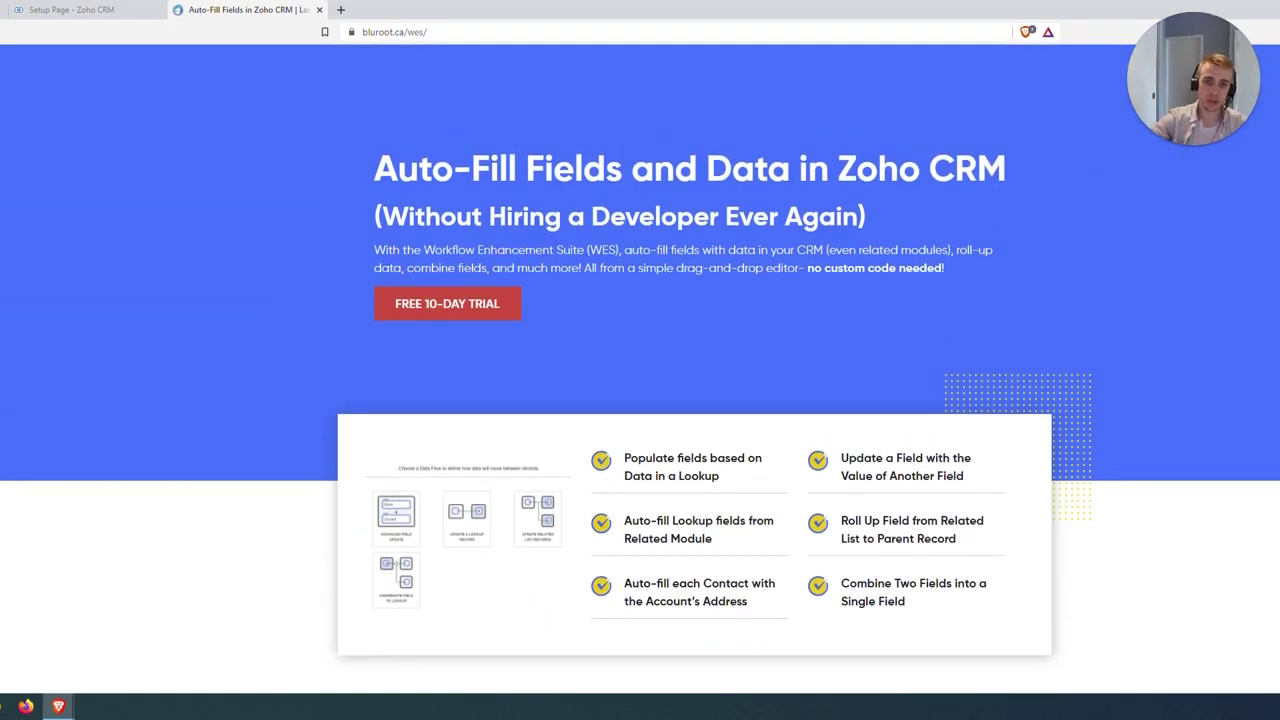